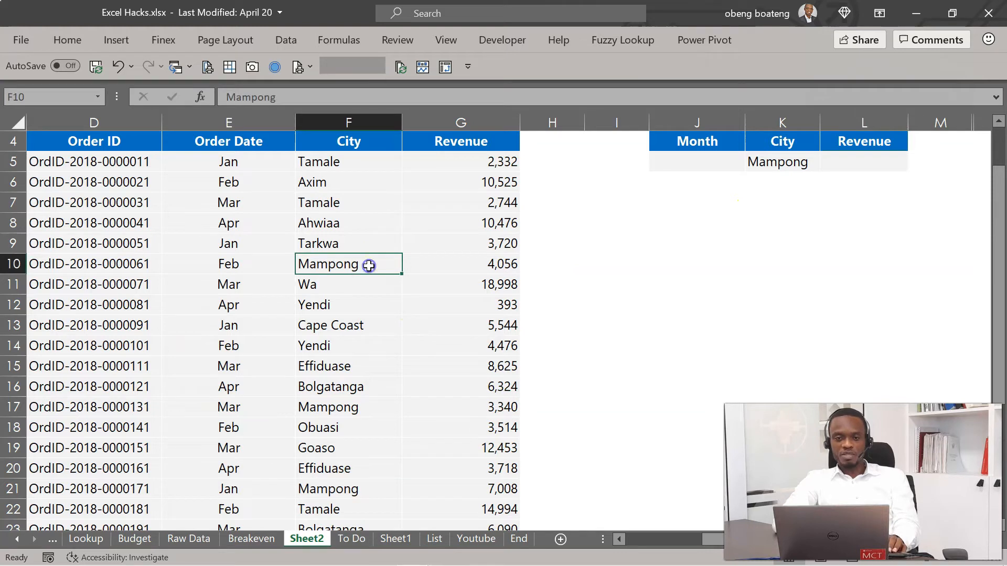
{"action": "left_click", "coordinate": [372, 411], "text": "ctrl"}
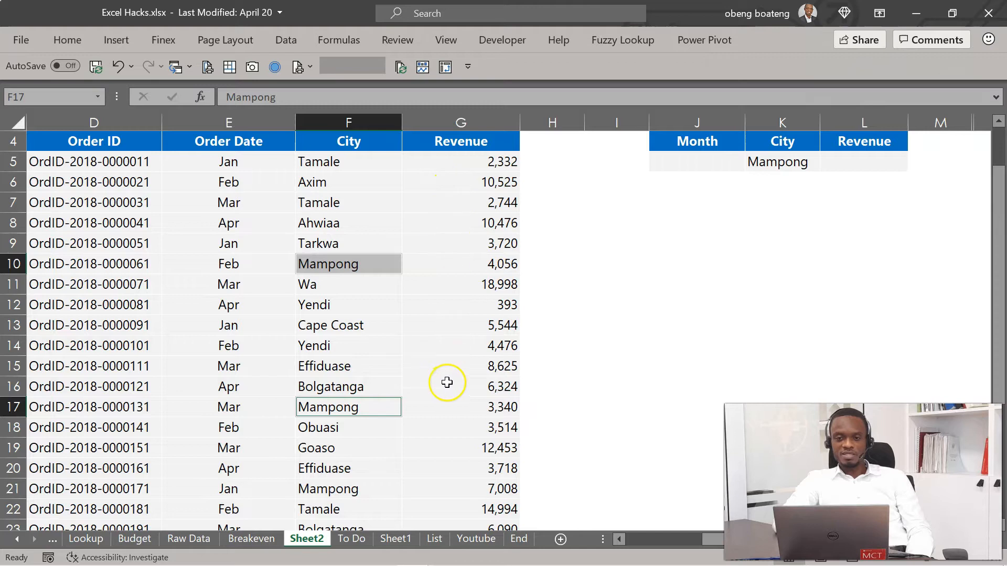
{"action": "left_click", "coordinate": [849, 169]}
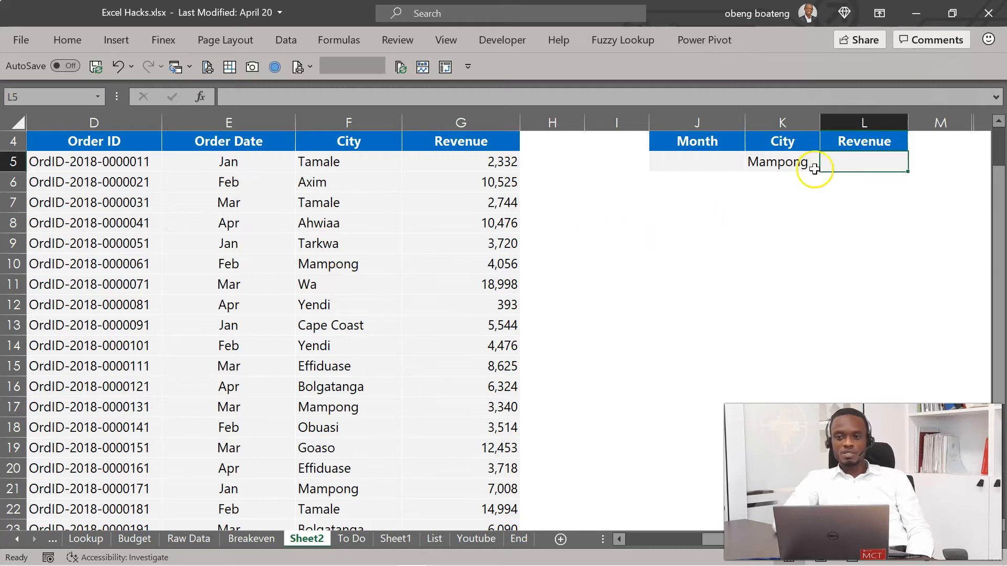
{"action": "left_click", "coordinate": [788, 163]}
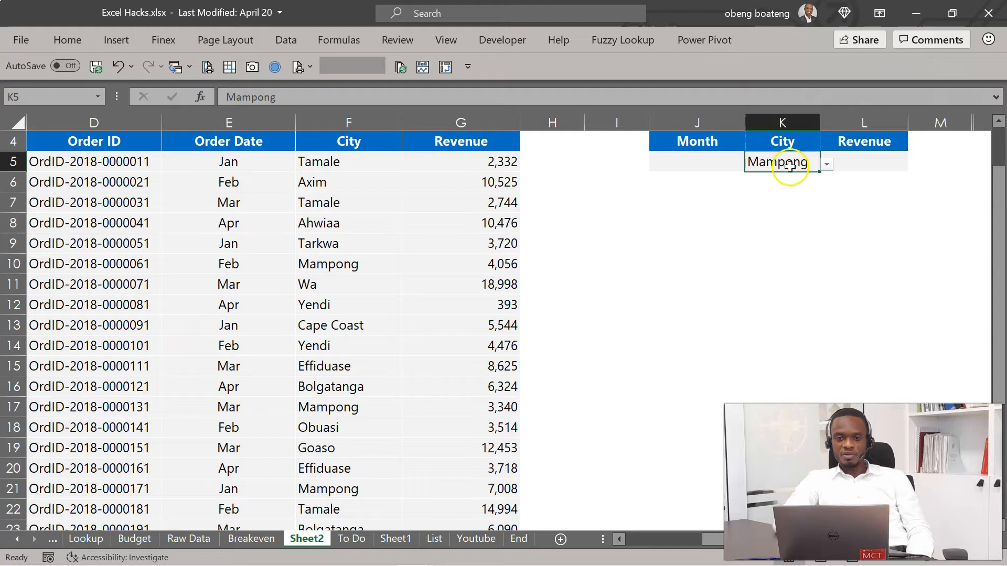
- Enter Mar as the month criterion in cell J5
{"action": "left_click", "coordinate": [698, 164]}
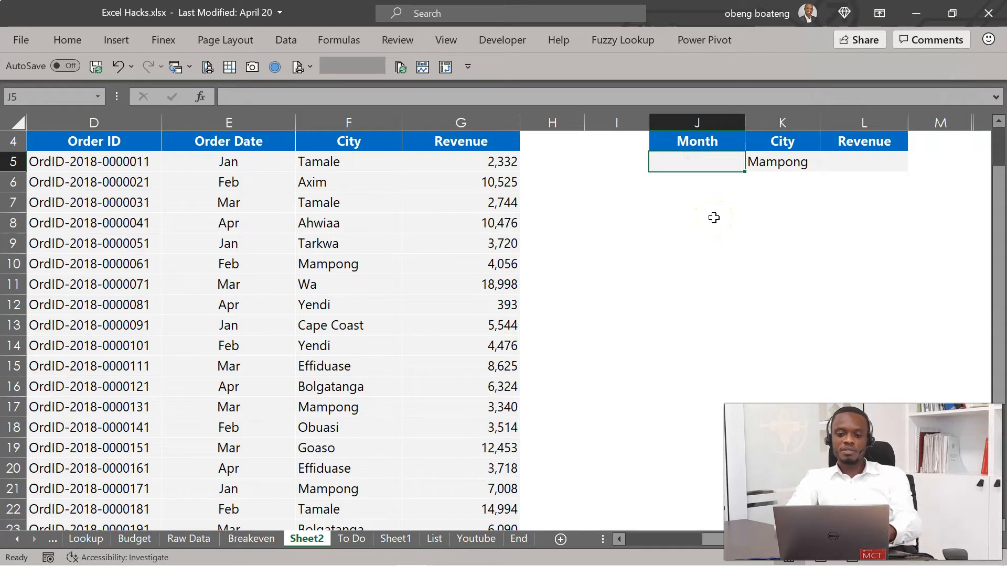
{"action": "type", "text": "J"}
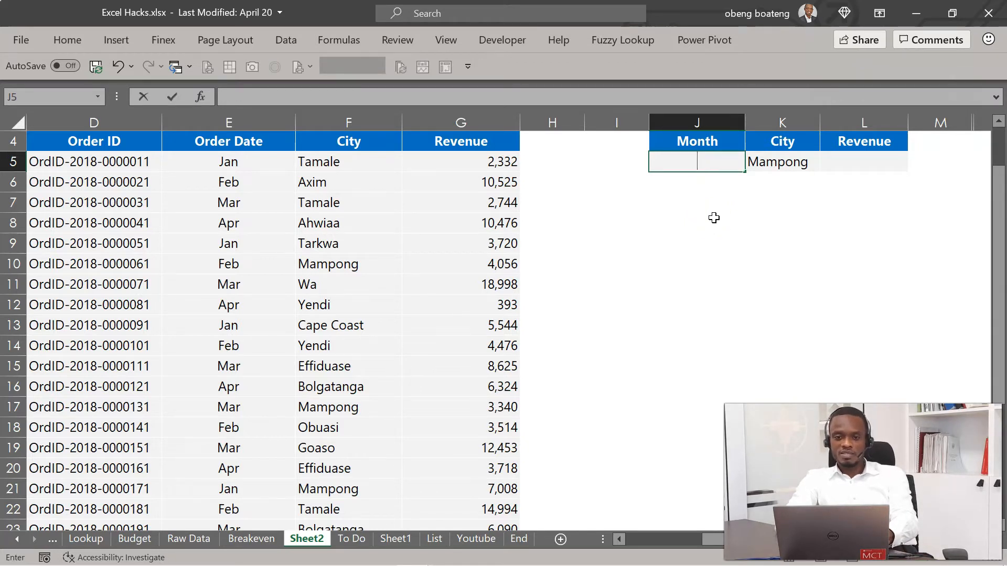
{"action": "type", "text": "m"}
{"action": "key", "text": "Escape"}
{"action": "type", "text": "Mar"}
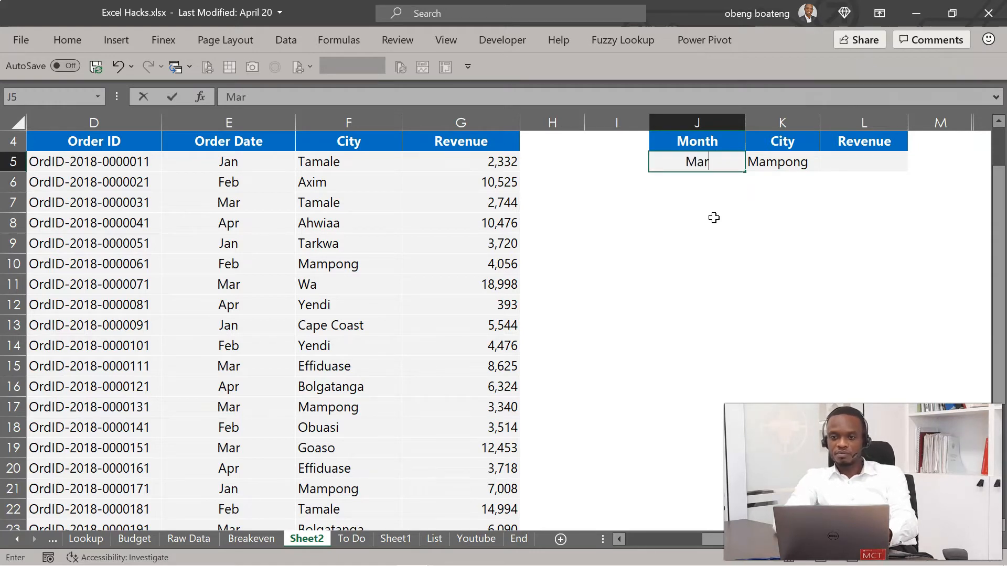
{"action": "key", "text": "Return"}
{"action": "left_click_drag", "start_coordinate": [246, 404], "coordinate": [457, 404]}
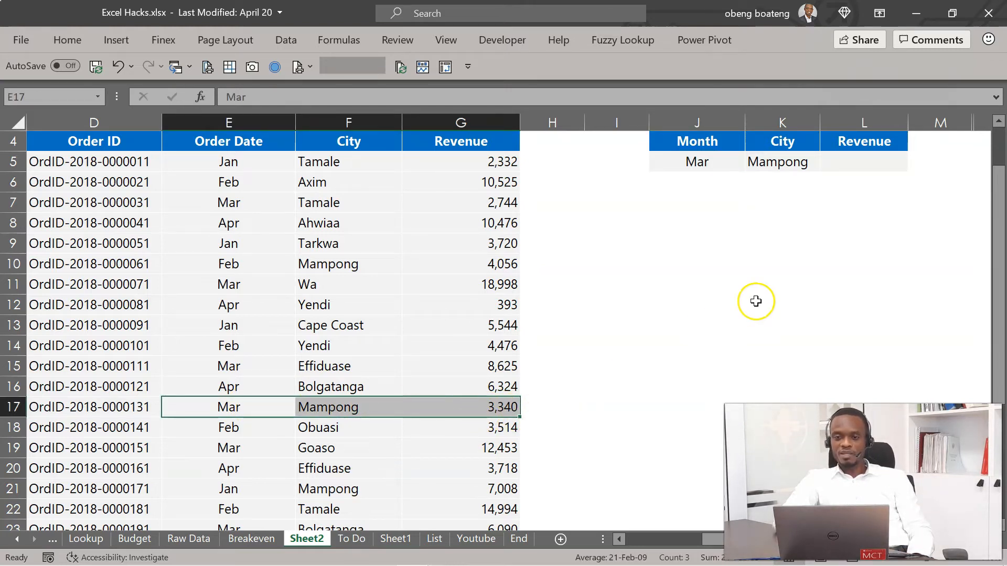
{"action": "left_click", "coordinate": [841, 167]}
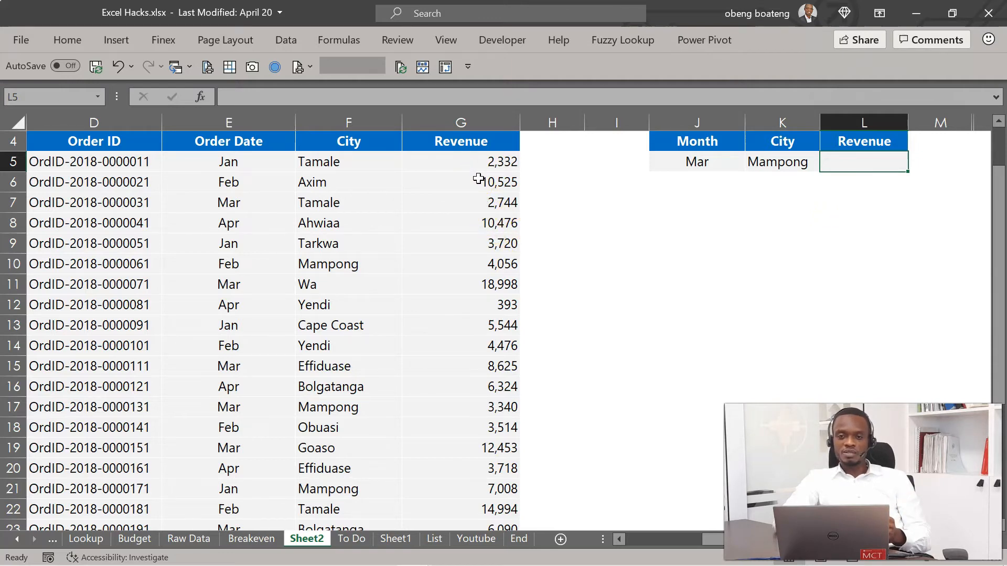
{"action": "left_click_drag", "start_coordinate": [465, 162], "coordinate": [443, 407]}
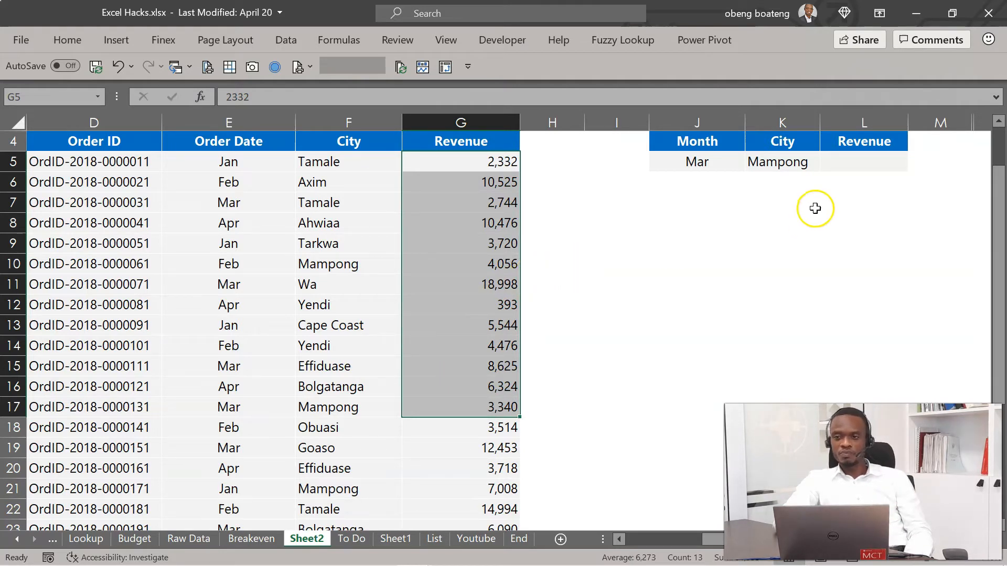
- Begin a SUMPRODUCT formula in revenue cell L5 with the order table's revenue range G5:G31 as its array
{"action": "mouse_move", "coordinate": [840, 164]}
{"action": "left_mouse_down"}
{"action": "mouse_move", "coordinate": [730, 184]}
{"action": "mouse_move", "coordinate": [840, 164]}
{"action": "left_mouse_up"}
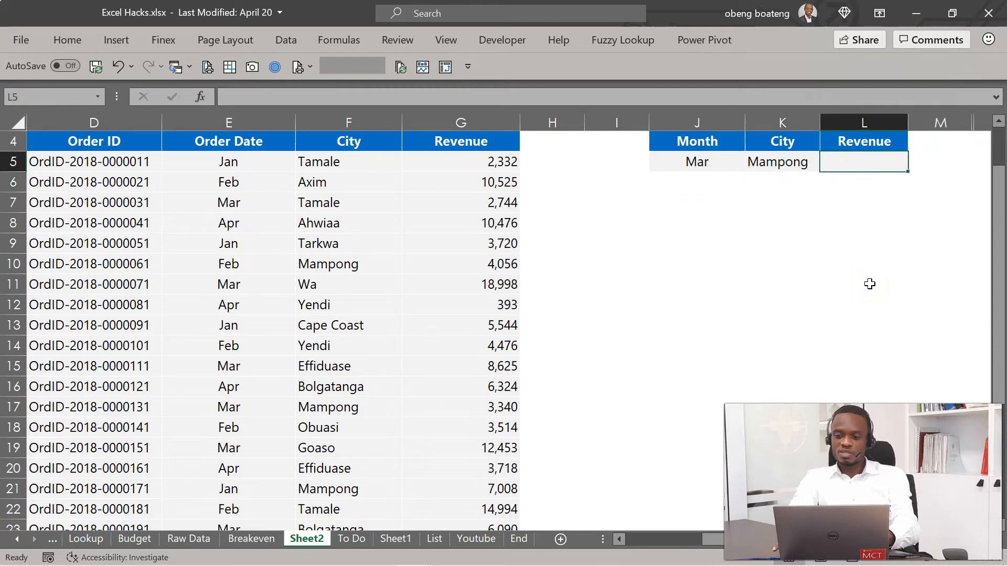
{"action": "type", "text": "=SUM"}
{"action": "key", "text": "Down"}
{"action": "key", "text": "Down"}
{"action": "key", "text": "Down"}
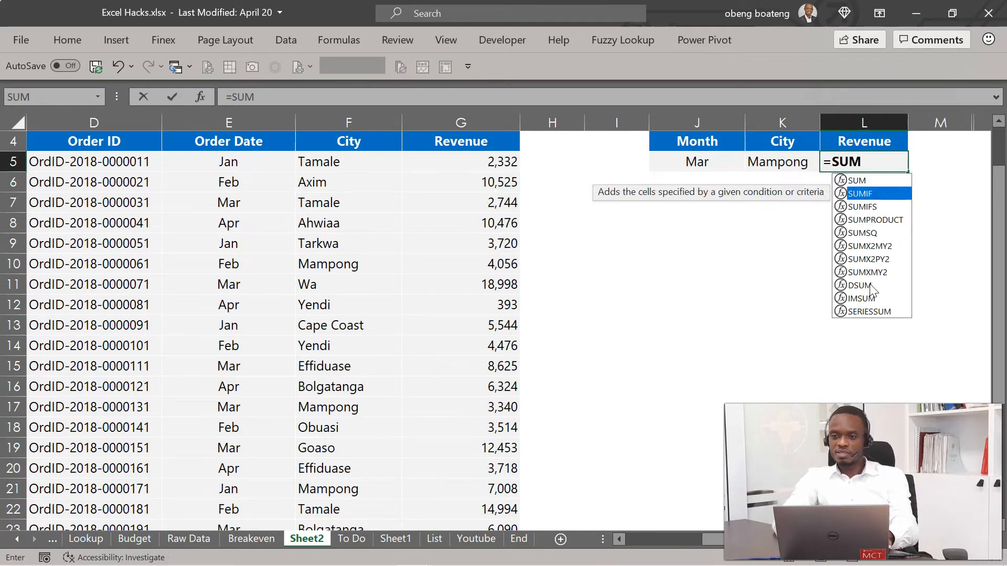
{"action": "key", "text": "Tab"}
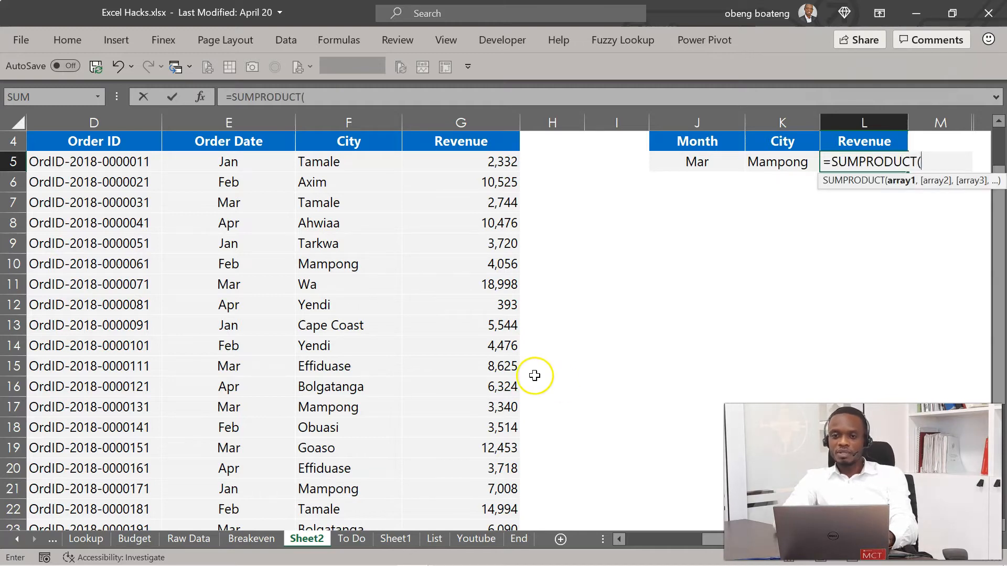
{"action": "left_click", "coordinate": [476, 167]}
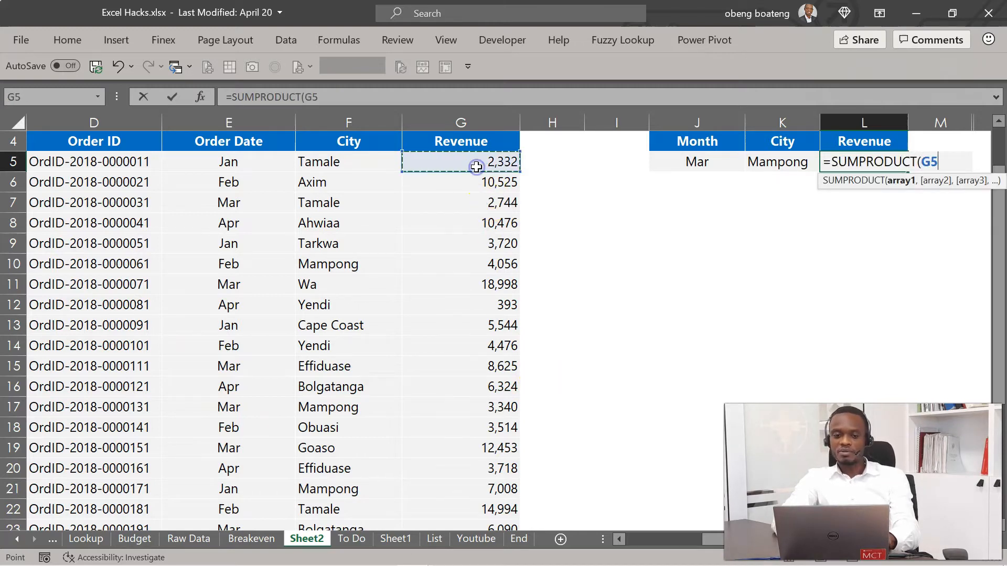
{"action": "key", "text": "ctrl+shift+Down"}
{"action": "key", "text": "ctrl+BackSpace"}
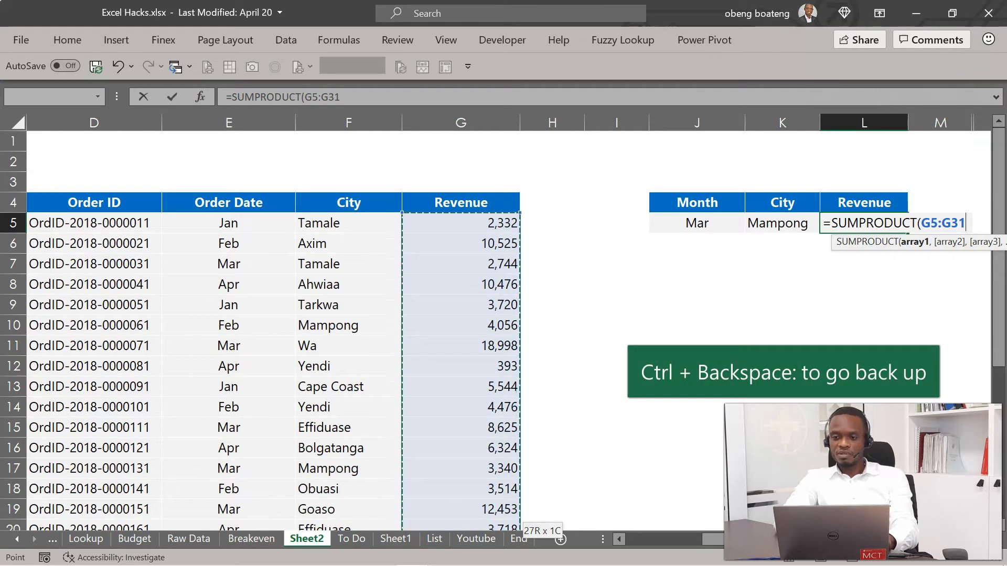
- Multiply the revenue range in the formula by the city condition (F5:F31=K5)
{"action": "scroll", "coordinate": [509, 330], "scroll_direction": "right", "scroll_amount": 2}
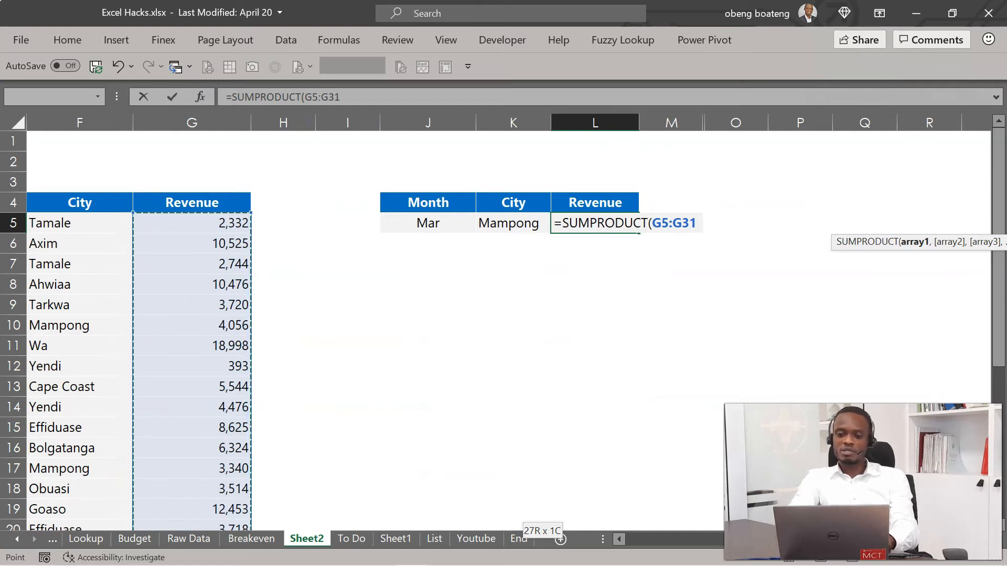
{"action": "type", "text": "*"}
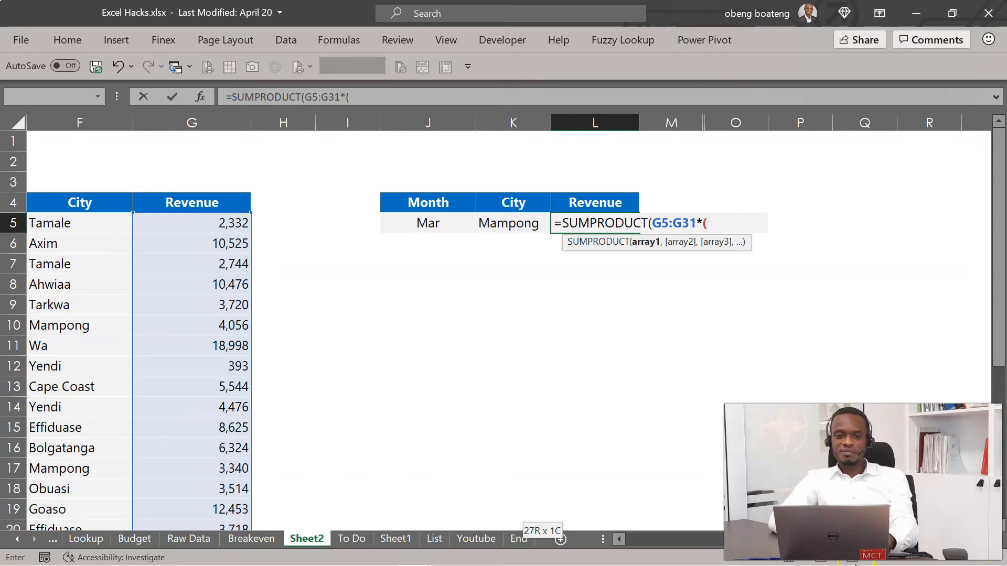
{"action": "left_click", "coordinate": [620, 540]}
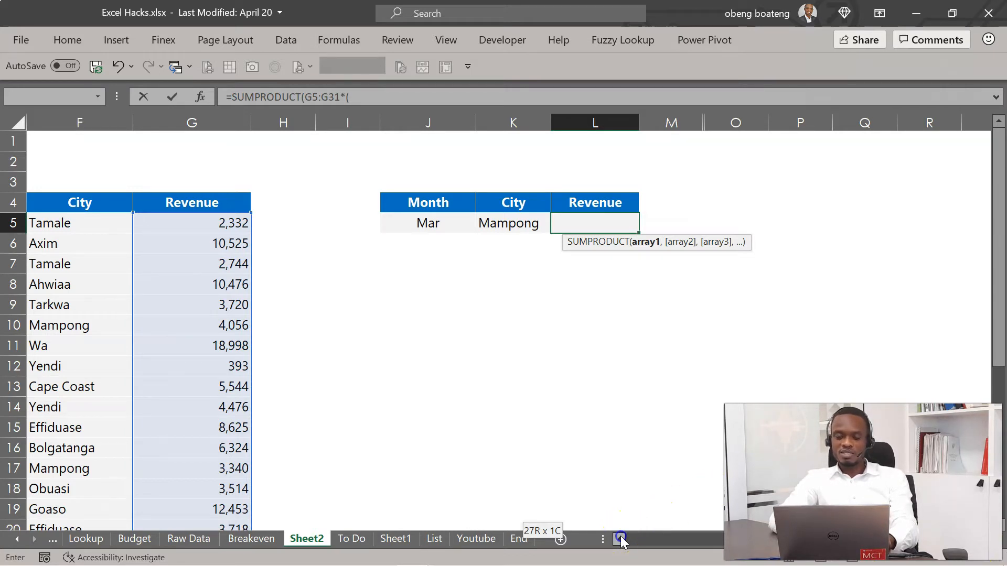
{"action": "left_click", "coordinate": [620, 539]}
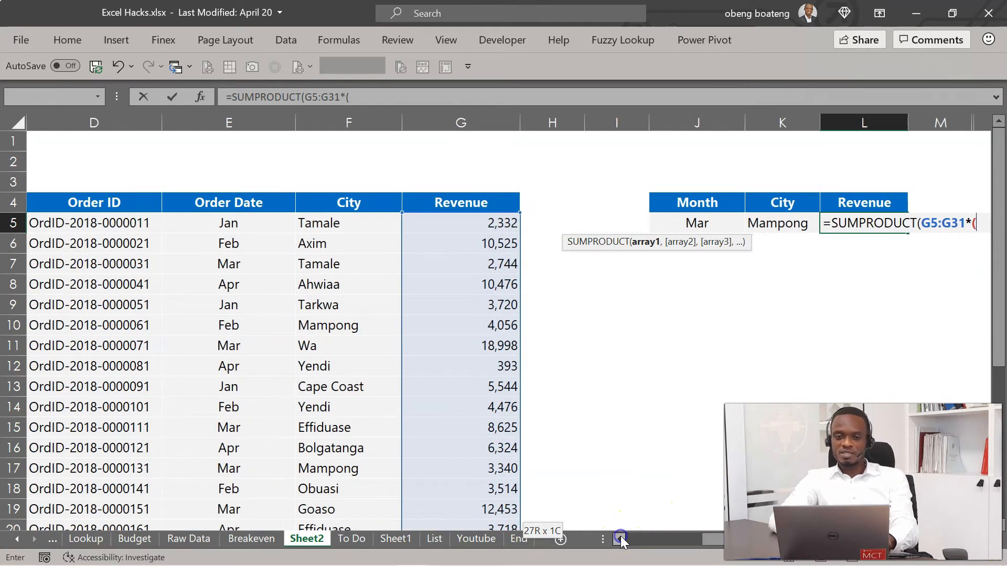
{"action": "left_click", "coordinate": [310, 220]}
{"action": "key", "text": "ctrl+shift+Down"}
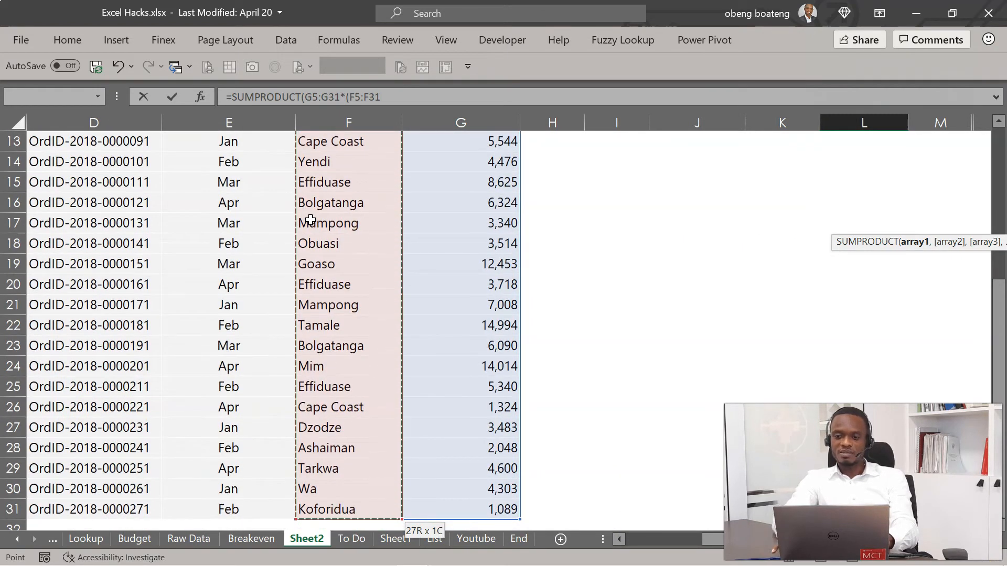
{"action": "scroll", "coordinate": [310, 220], "scroll_direction": "up", "scroll_amount": 4}
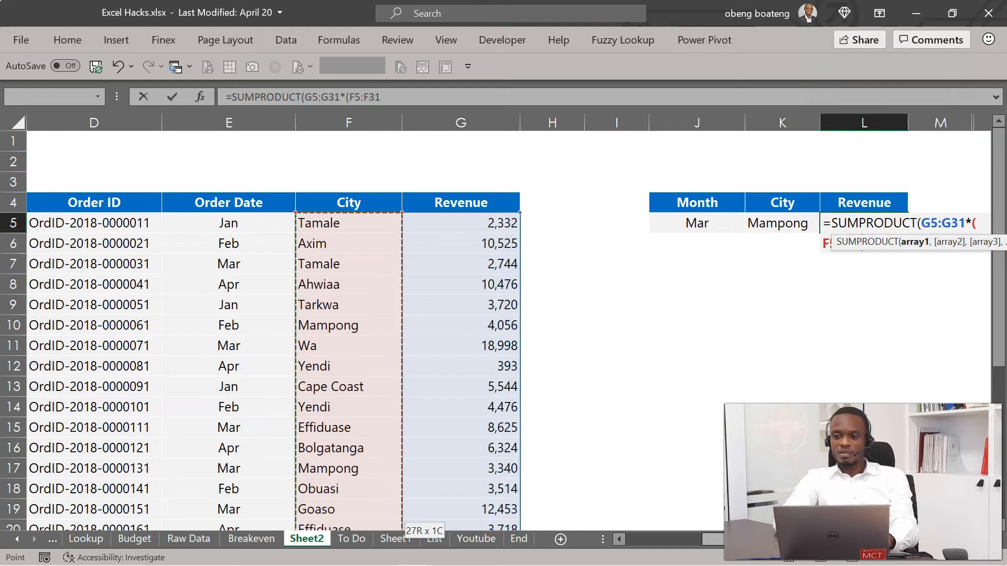
{"action": "left_click", "coordinate": [998, 539]}
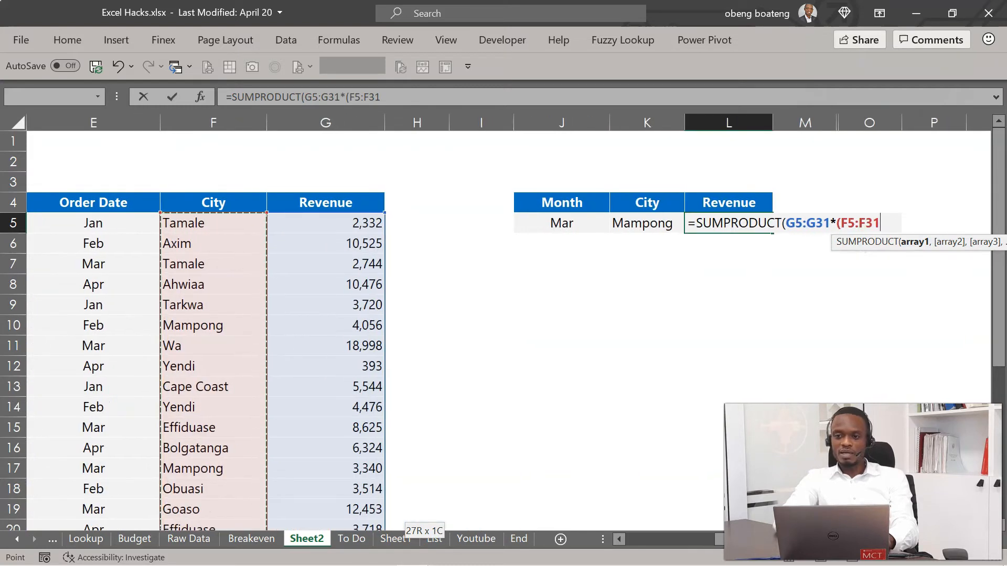
{"action": "type", "text": "="}
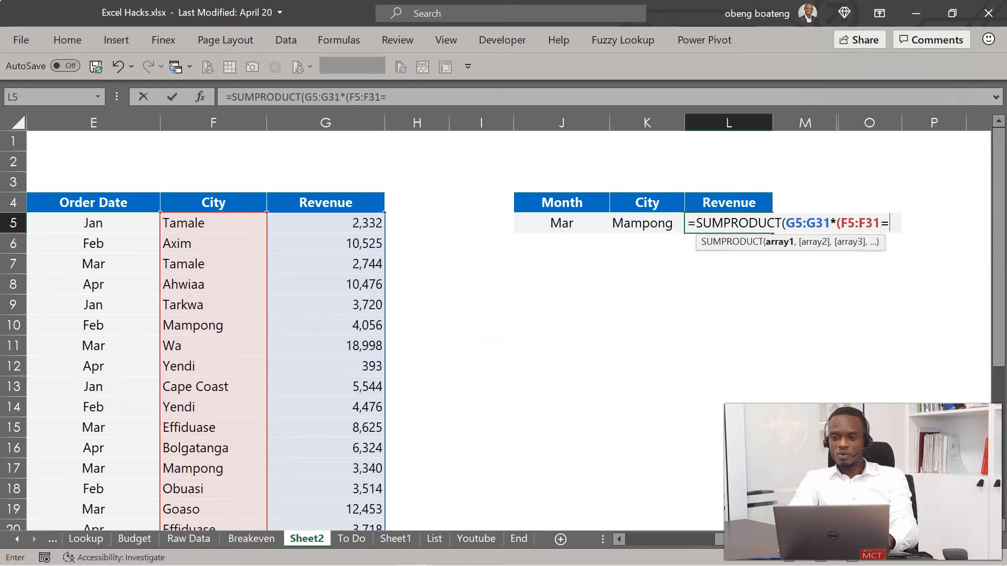
{"action": "left_click", "coordinate": [641, 224]}
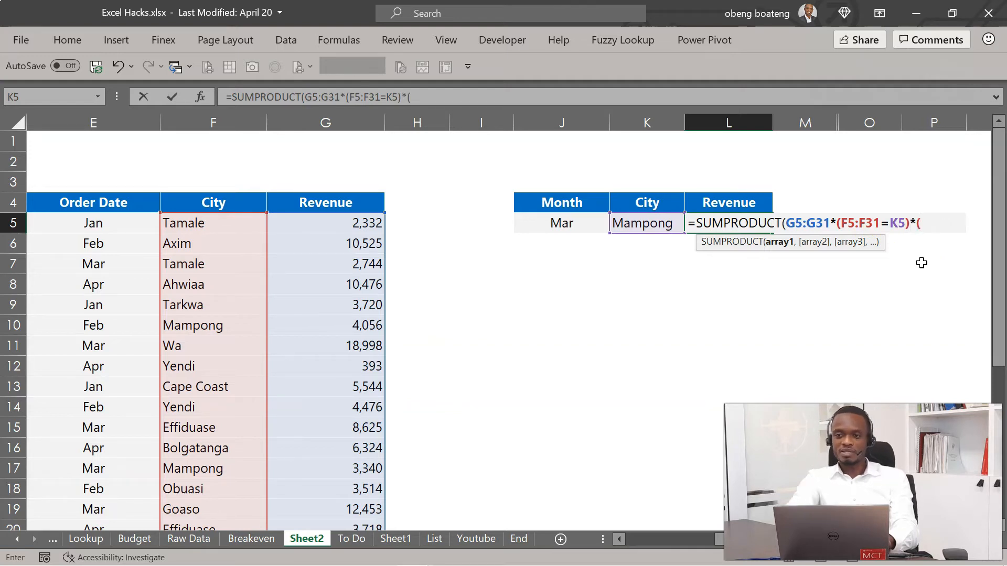
- Multiply by the month condition (E5:E31=J5), close the SUMPRODUCT formula and enter it in L5
{"action": "left_click", "coordinate": [113, 227]}
{"action": "key", "text": "ctrl+shift+Down"}
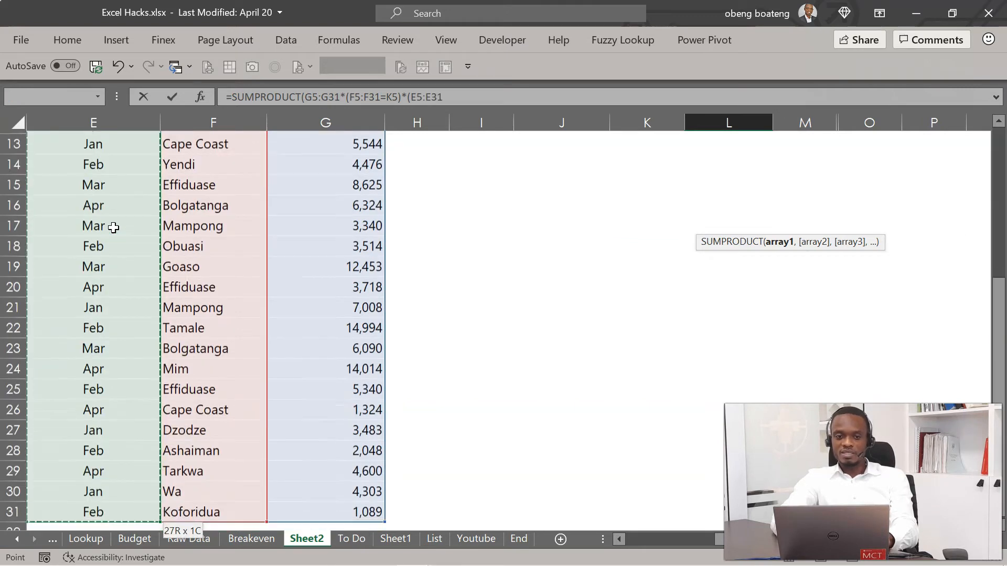
{"action": "scroll", "coordinate": [113, 227], "scroll_direction": "up", "scroll_amount": 5}
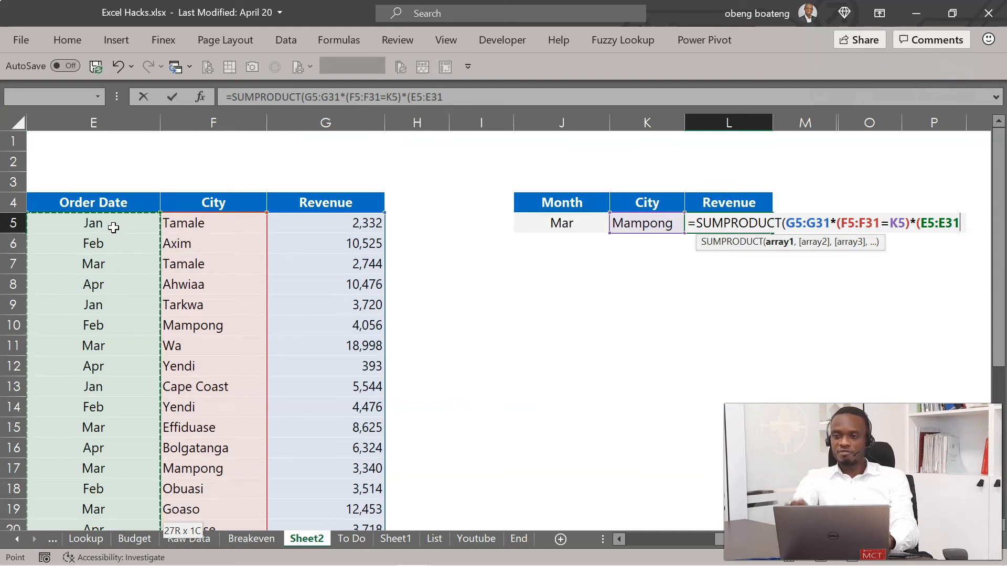
{"action": "type", "text": "="}
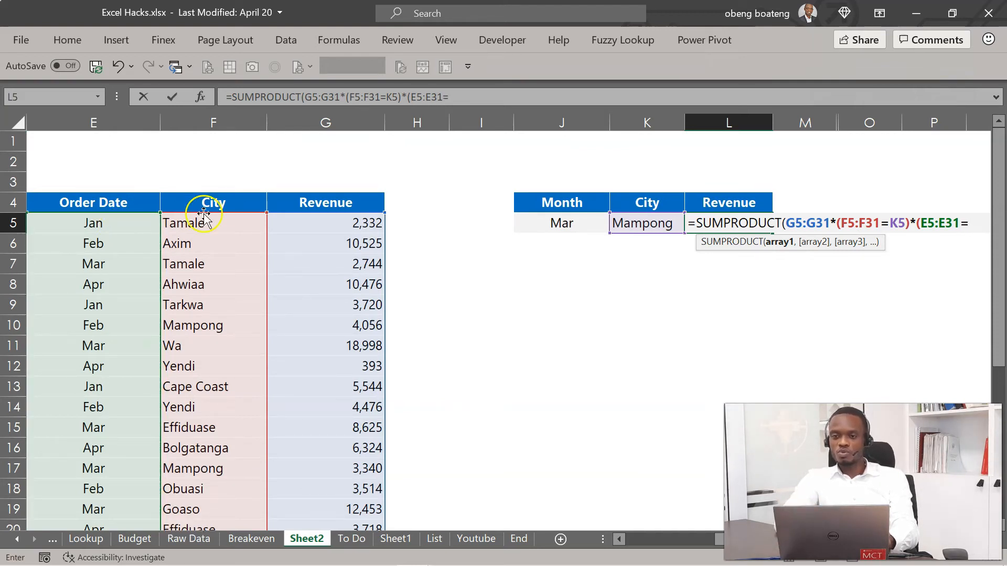
{"action": "left_click", "coordinate": [580, 221]}
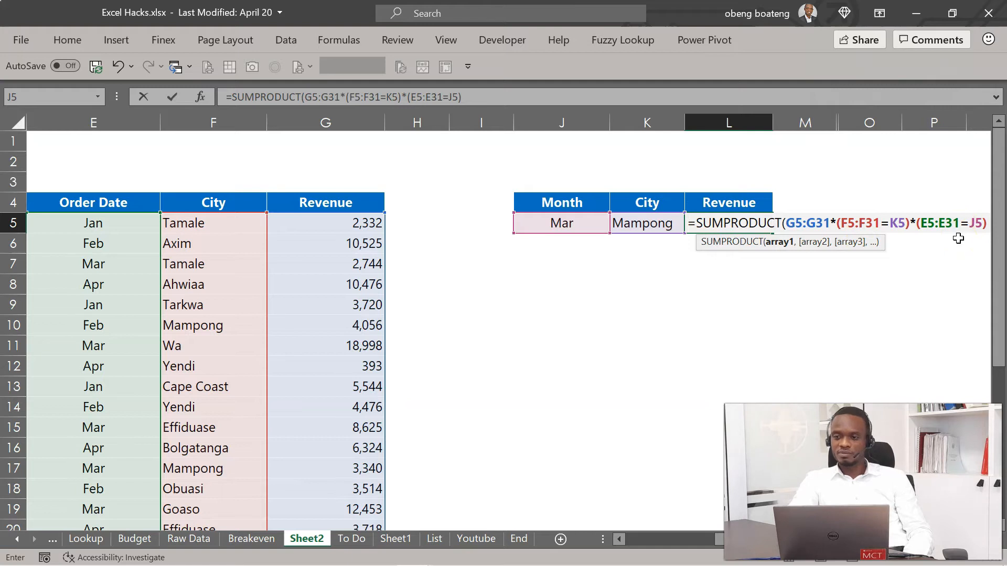
{"action": "type", "text": ")"}
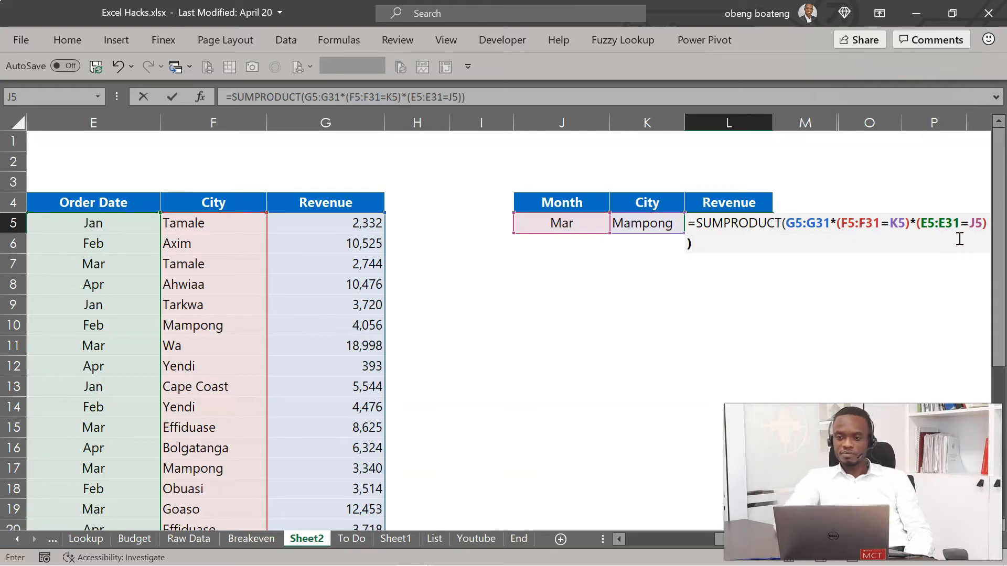
{"action": "left_click", "coordinate": [986, 539]}
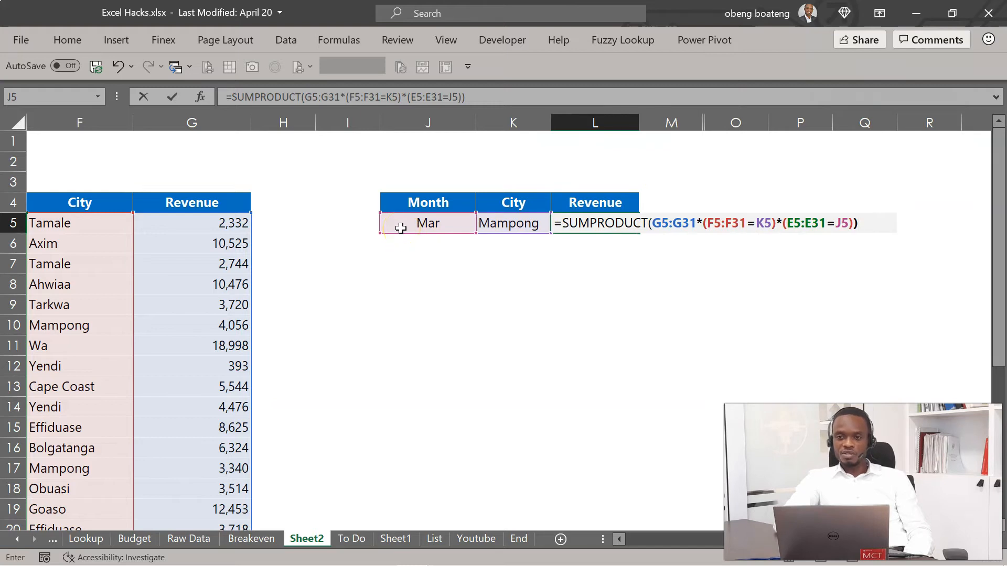
{"action": "key", "text": "Return"}
- Check the looked-up revenue against the March Mampong record in the order table
{"action": "key", "text": "Up"}
{"action": "key", "text": "Left"}
{"action": "key", "text": "Left"}
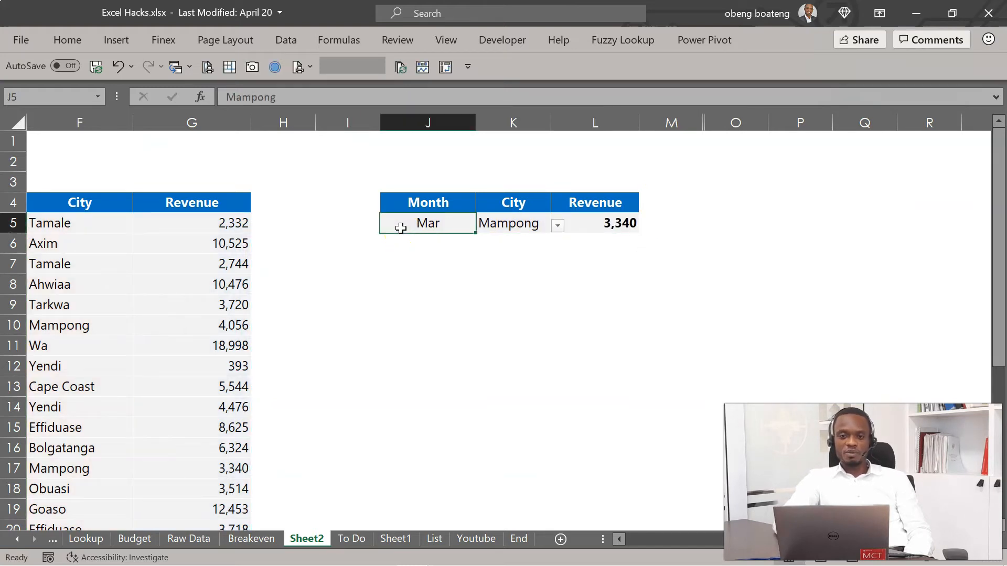
{"action": "key", "text": "Home"}
{"action": "key", "text": "Down"}
{"action": "key", "text": "Down"}
{"action": "key", "text": "Down"}
{"action": "key", "text": "Right"}
{"action": "key", "text": "Right"}
{"action": "key", "text": "Right"}
{"action": "key", "text": "Right"}
{"action": "key", "text": "Right"}
{"action": "key", "text": "Right"}
{"action": "key", "text": "Right"}
{"action": "key", "text": "Right"}
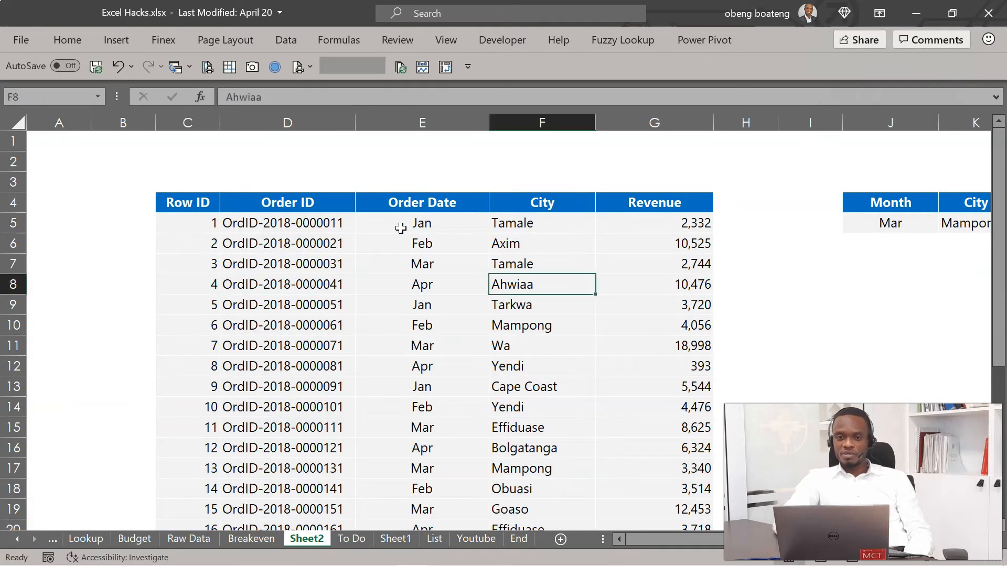
{"action": "key", "text": "Right"}
{"action": "key", "text": "Right"}
{"action": "key", "text": "Right"}
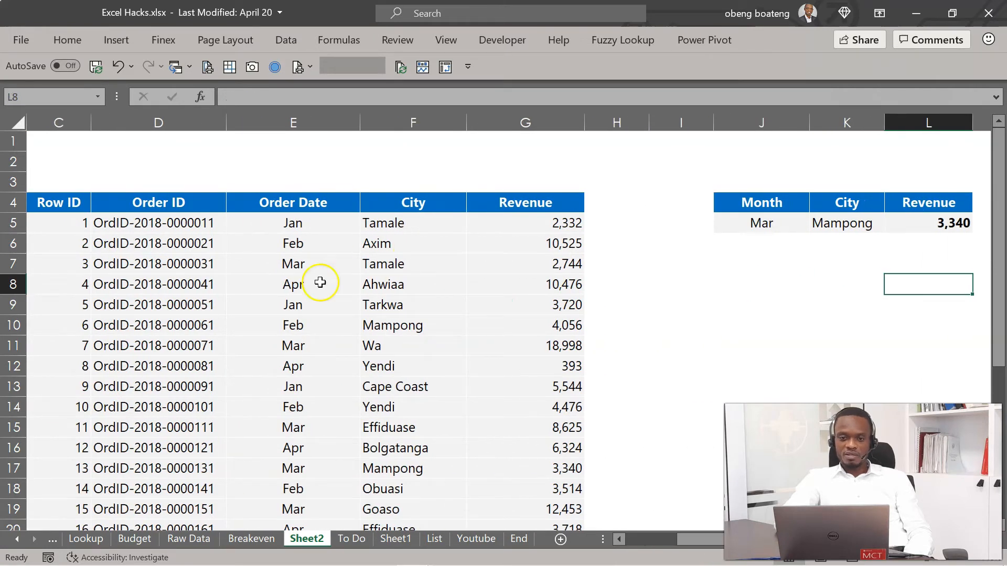
{"action": "left_click", "coordinate": [306, 469]}
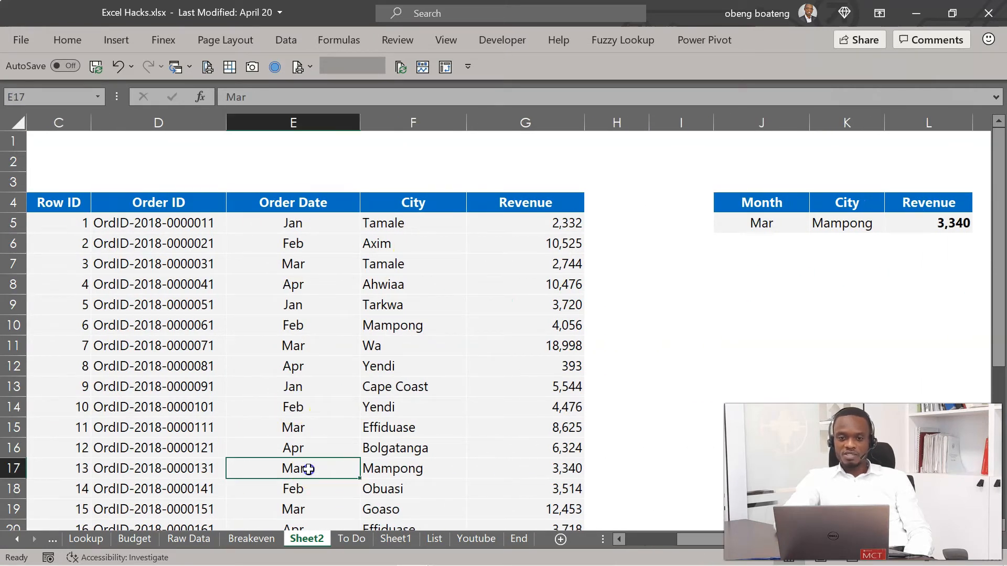
{"action": "left_click", "coordinate": [389, 470]}
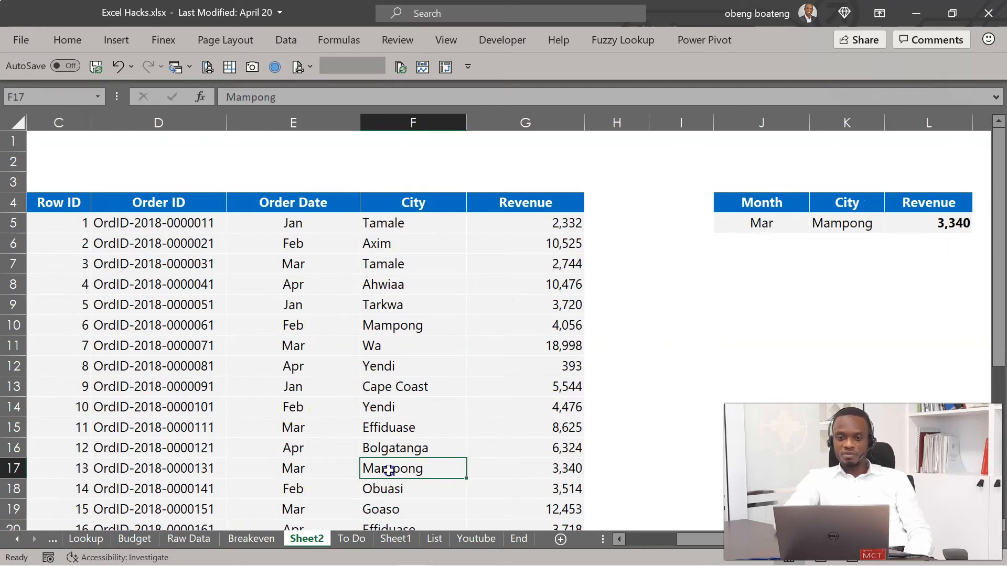
- Set the month criterion in J5 to Feb and check the looked-up revenue against the Feb Mampong record in the order table
{"action": "left_click", "coordinate": [759, 222]}
{"action": "key", "text": "BackSpace"}
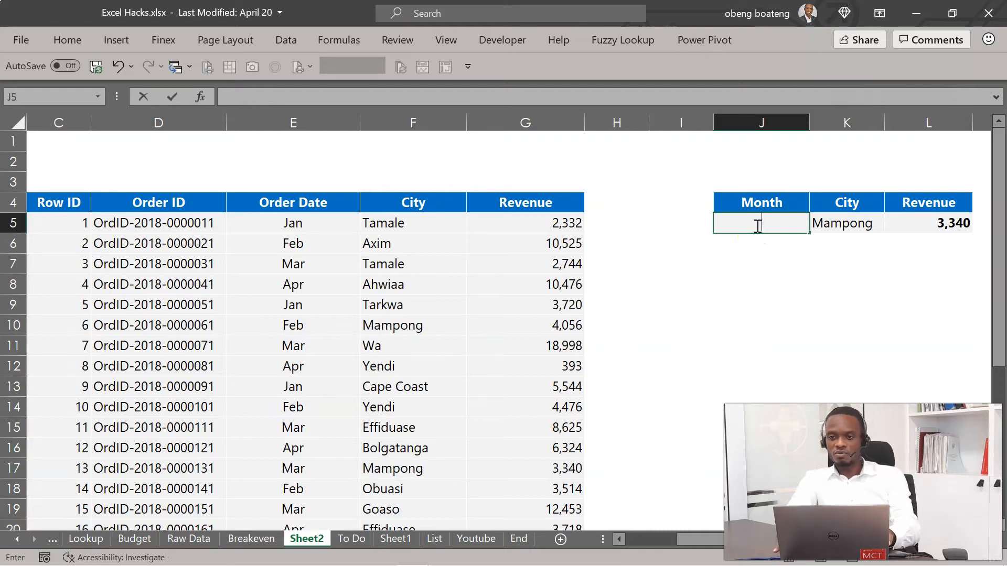
{"action": "type", "text": "Feb"}
{"action": "key", "text": "Return"}
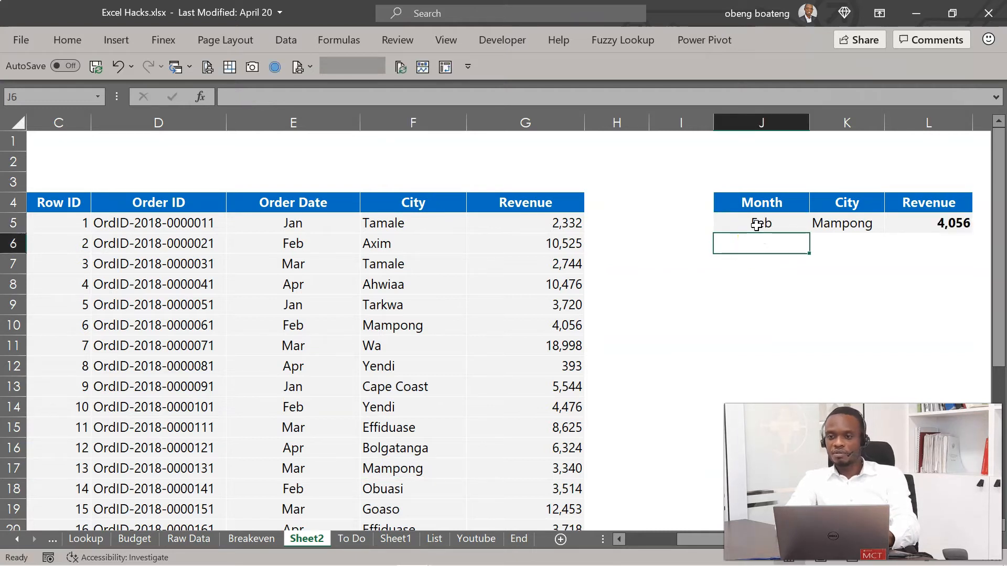
{"action": "left_click", "coordinate": [515, 330]}
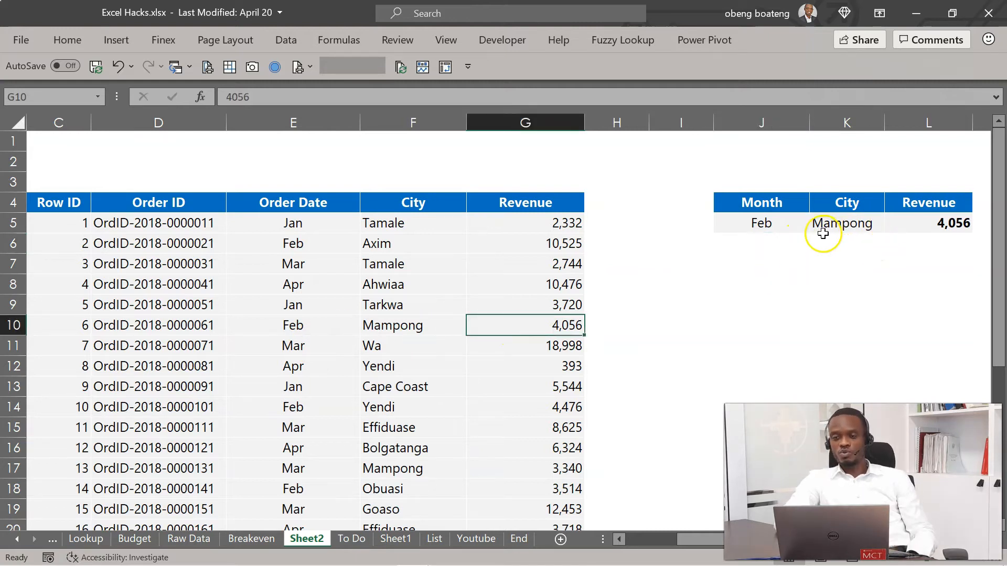
- Hide the empty column I between the order table and the lookup table
{"action": "left_click", "coordinate": [820, 256]}
{"action": "key", "text": "Right"}
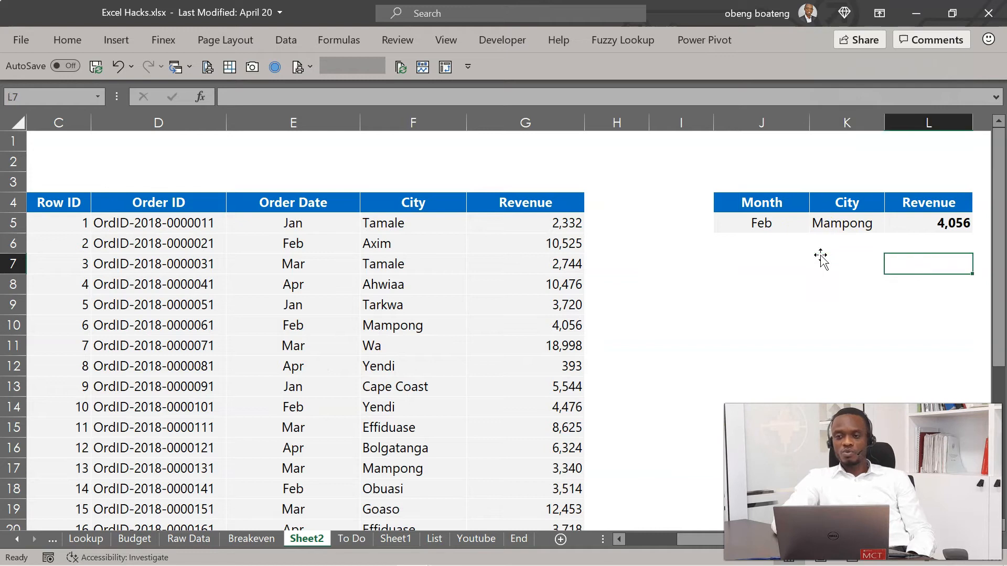
{"action": "key", "text": "Right"}
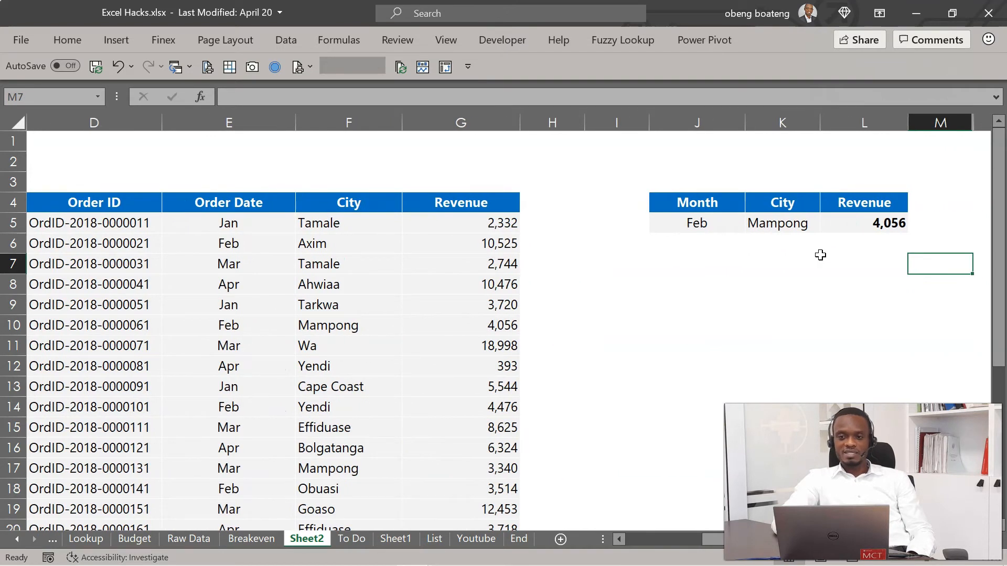
{"action": "left_click", "coordinate": [614, 124]}
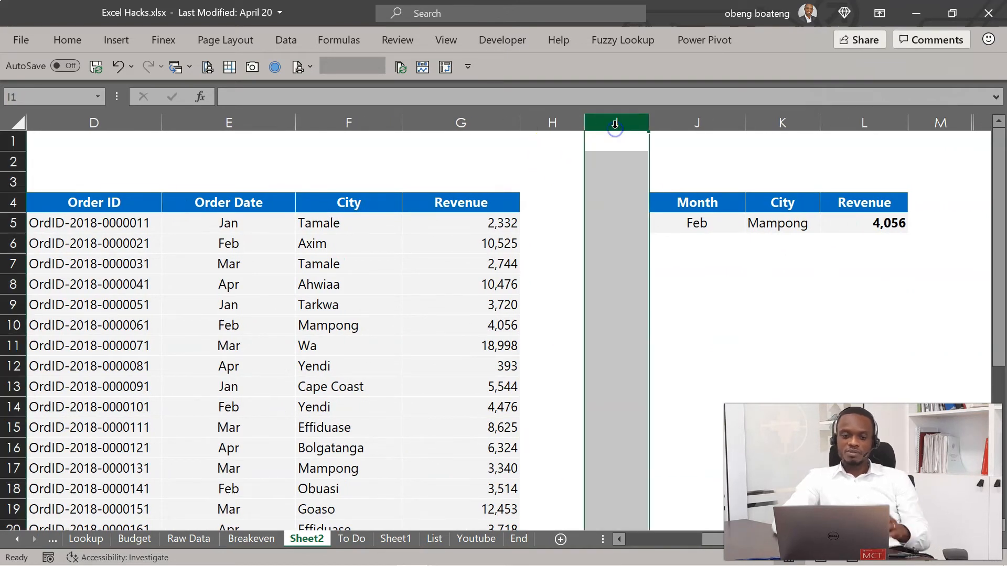
{"action": "key", "text": "ctrl+0"}
{"action": "key", "text": "Left"}
{"action": "key", "text": "Left"}
{"action": "key", "text": "Left"}
{"action": "key", "text": "Left"}
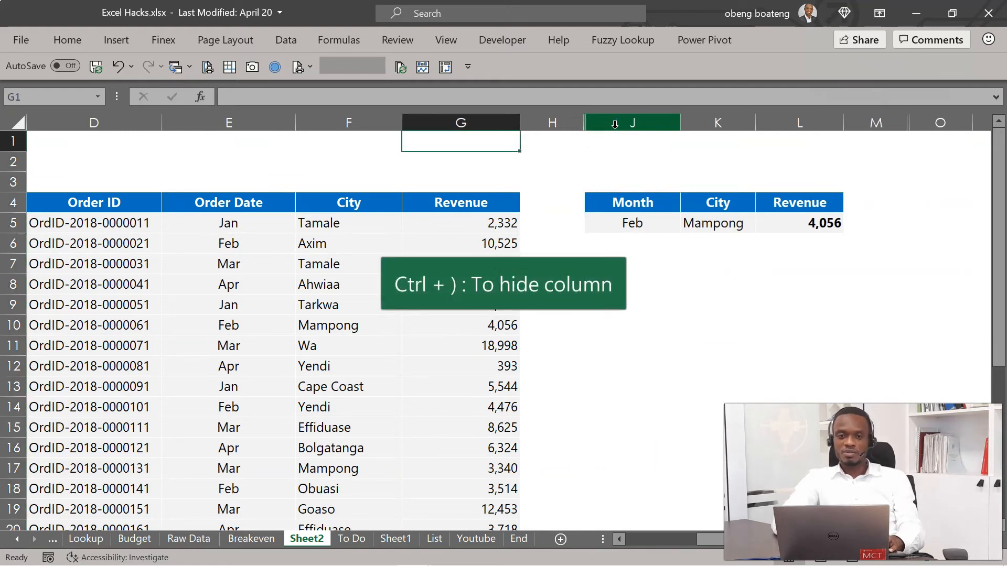
{"action": "key", "text": "Left"}
{"action": "key", "text": "Left"}
{"action": "key", "text": "Left"}
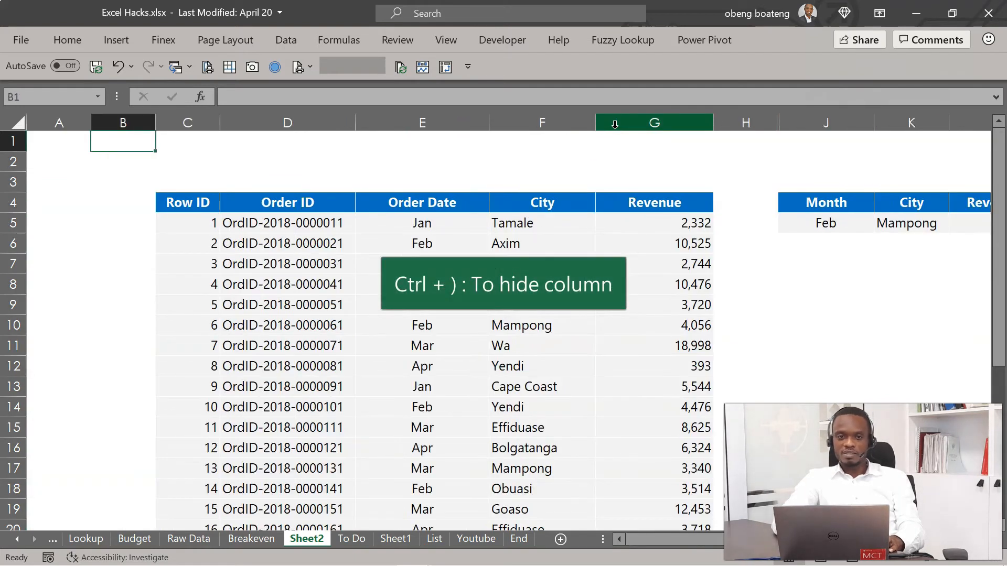
{"action": "key", "text": "Right"}
{"action": "key", "text": "Right"}
{"action": "key", "text": "Right"}
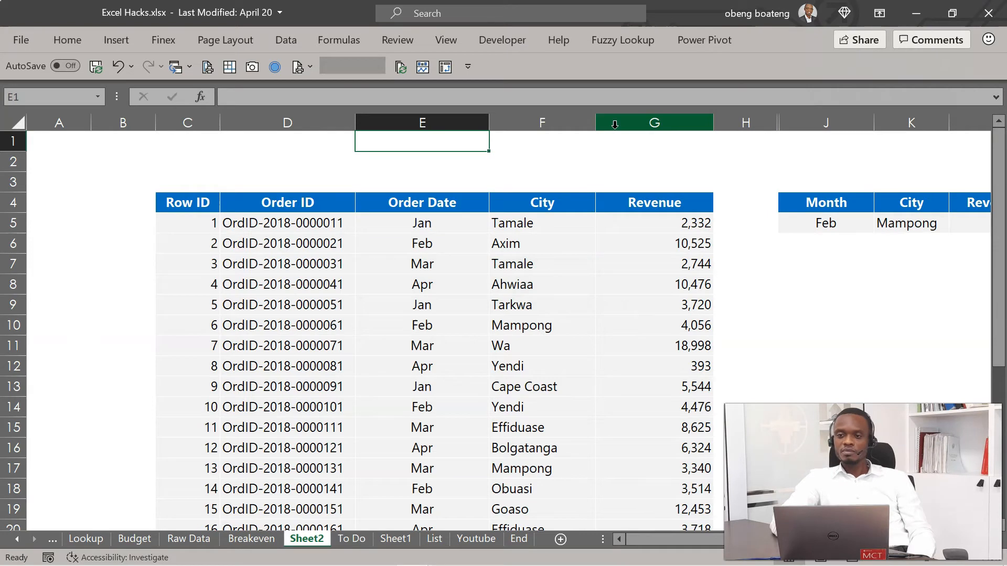
{"action": "key", "text": "Right"}
{"action": "key", "text": "Right"}
{"action": "key", "text": "Right"}
{"action": "key", "text": "Right"}
{"action": "key", "text": "Right"}
{"action": "key", "text": "Right"}
{"action": "key", "text": "Right"}
{"action": "key", "text": "Right"}
{"action": "key", "text": "Down"}
{"action": "key", "text": "Down"}
{"action": "key", "text": "Down"}
{"action": "key", "text": "Down"}
{"action": "key", "text": "Down"}
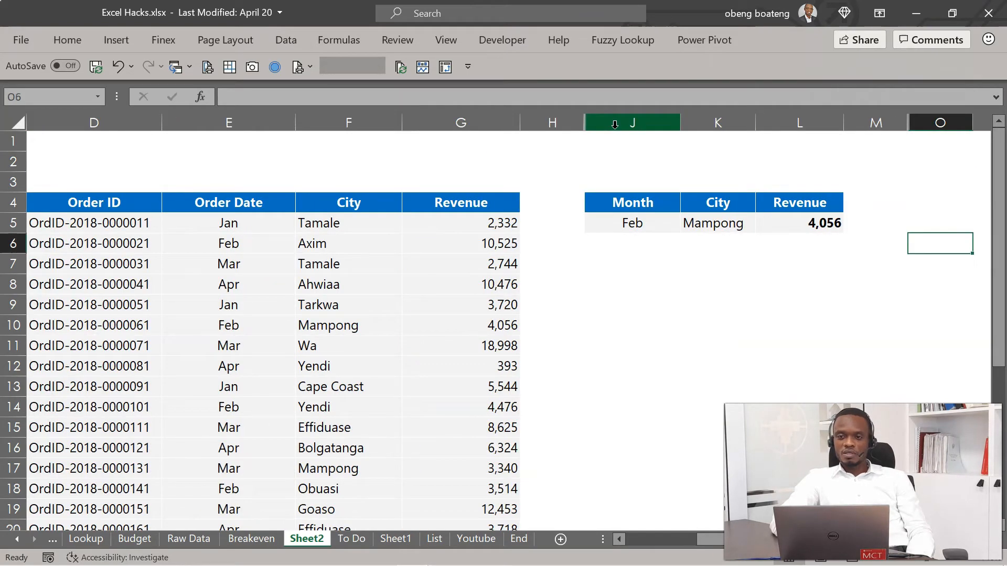
{"action": "key", "text": "Left"}
{"action": "key", "text": "Left"}
{"action": "key", "text": "Up"}
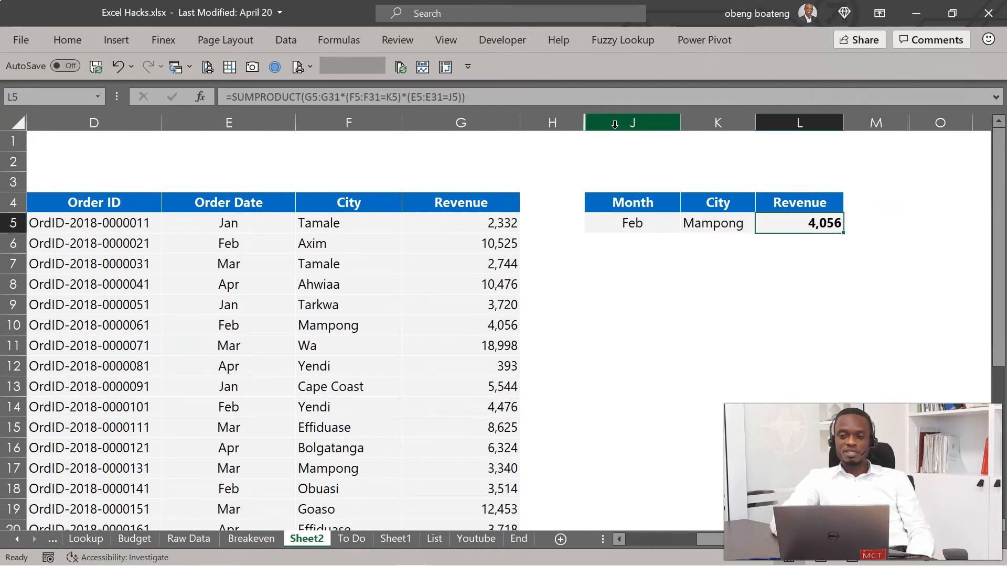
- Begin an INDEX formula in cell L7 with the order table's revenue range G5:G31 as its array
{"action": "key", "text": "Down"}
{"action": "key", "text": "Down"}
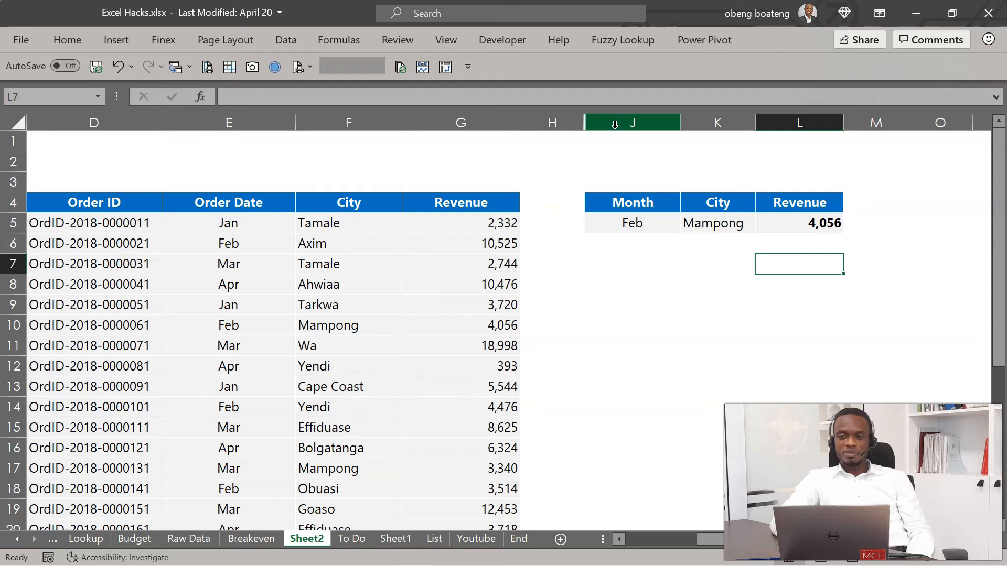
{"action": "type", "text": "=ind"}
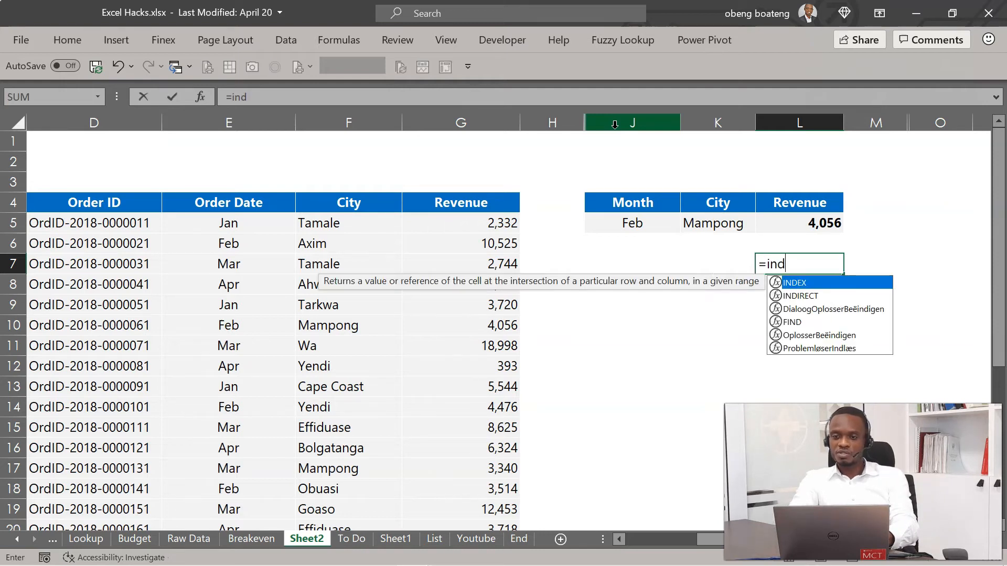
{"action": "key", "text": "Tab"}
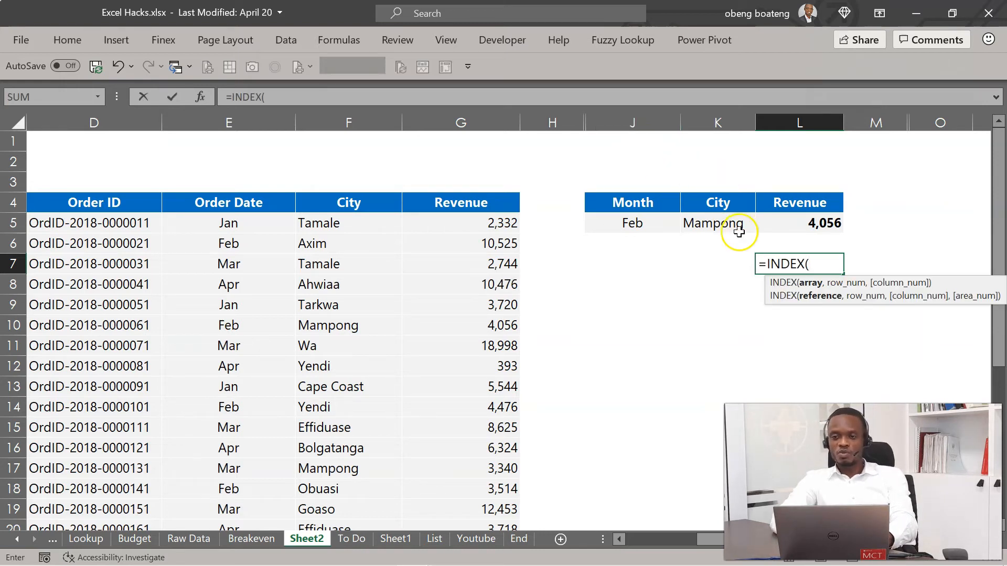
{"action": "left_click", "coordinate": [496, 223]}
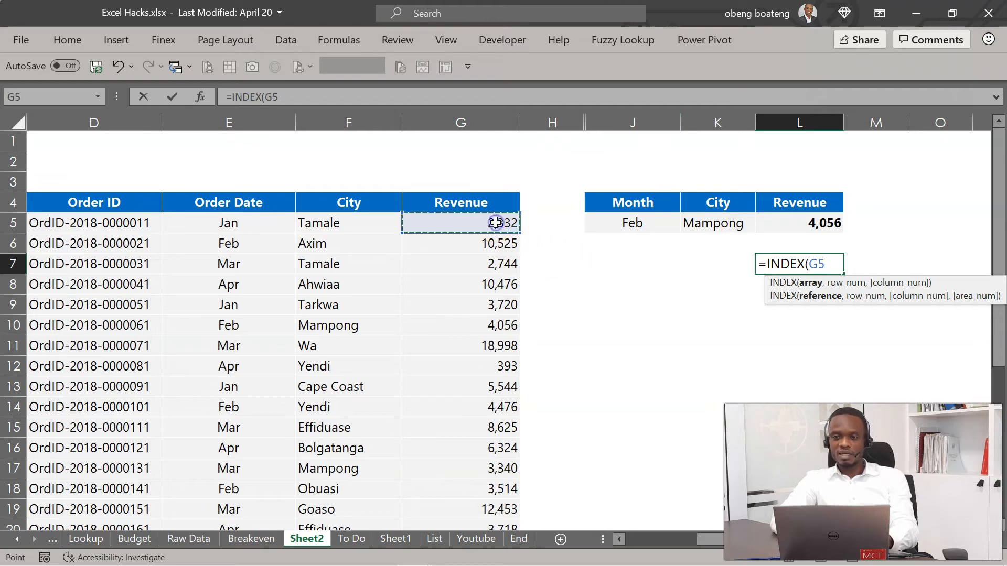
{"action": "key", "text": "ctrl+shift+Down"}
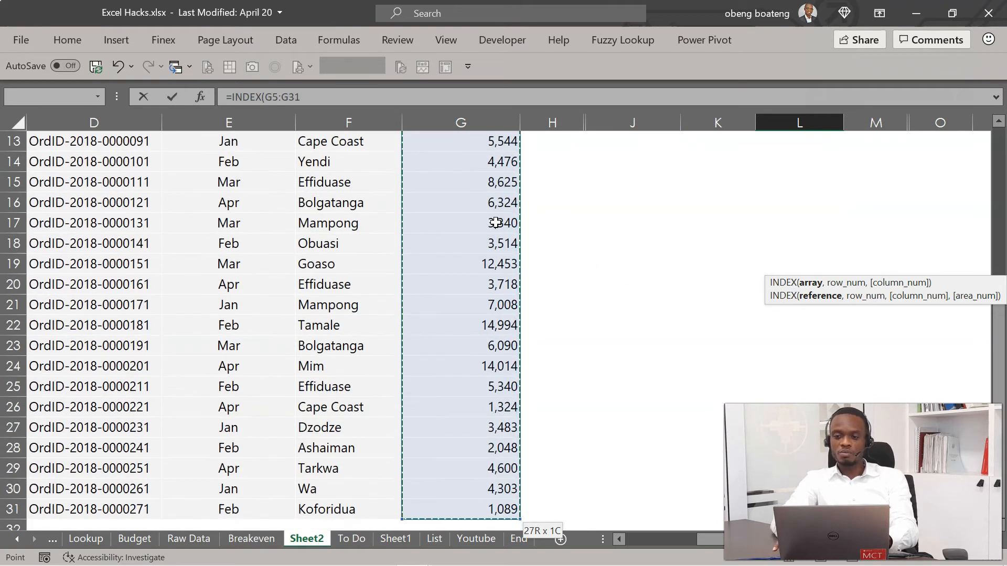
{"action": "scroll", "coordinate": [495, 223], "scroll_direction": "up", "scroll_amount": 4}
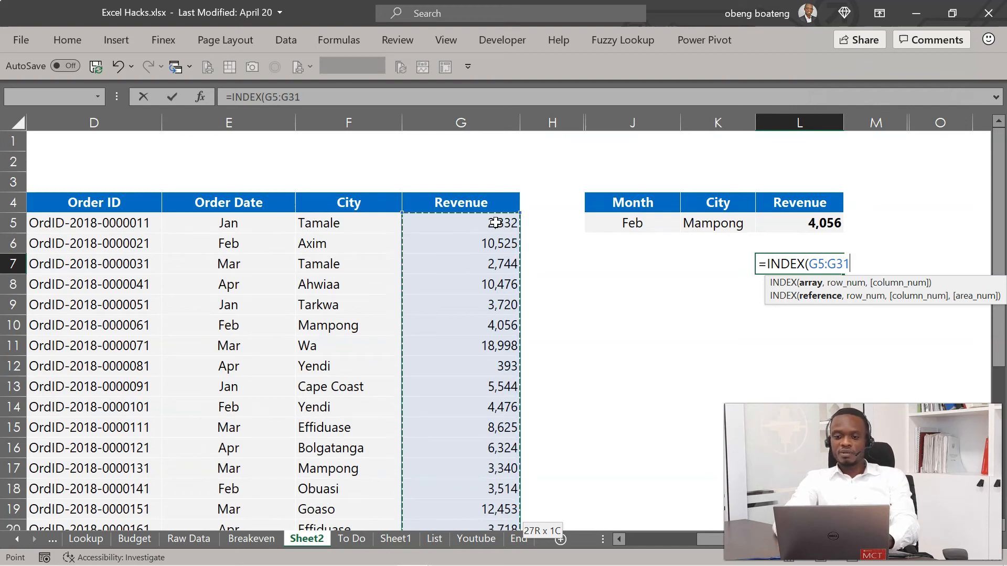
{"action": "type", "text": ","}
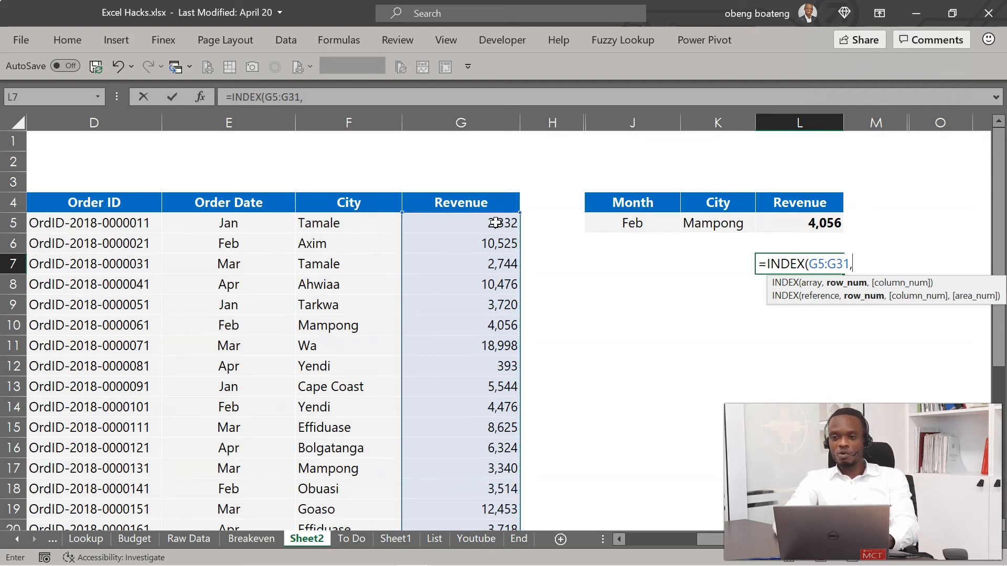
- Nest a MATCH function as the row number, with the combined city and month criteria K5&J5 as its lookup value
{"action": "type", "text": "ma"}
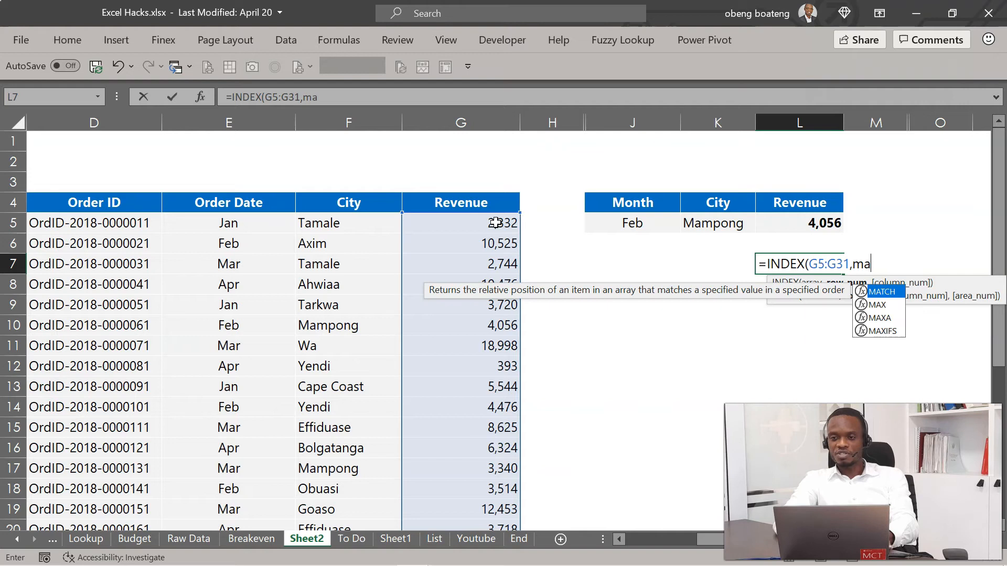
{"action": "key", "text": "Tab"}
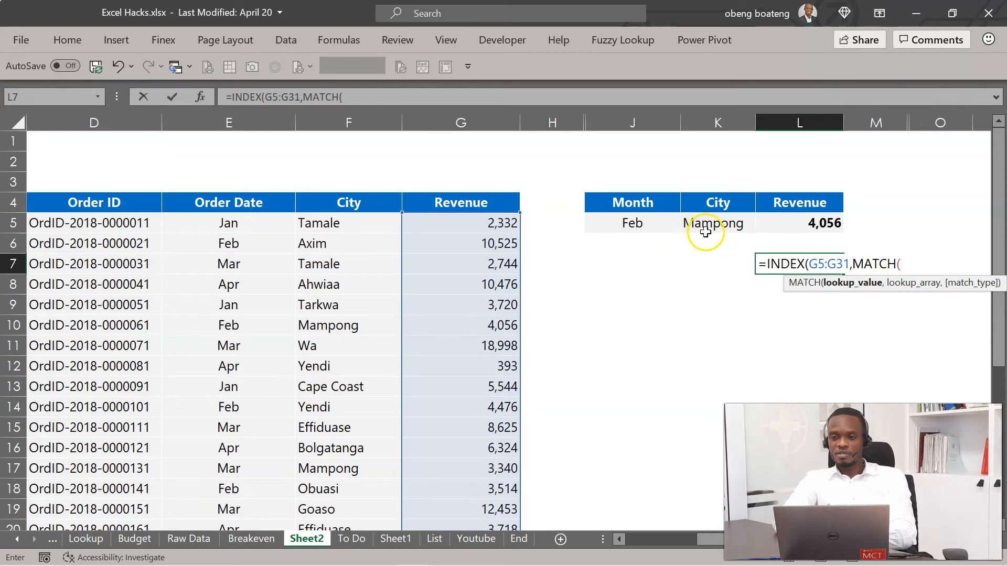
{"action": "left_click", "coordinate": [688, 222]}
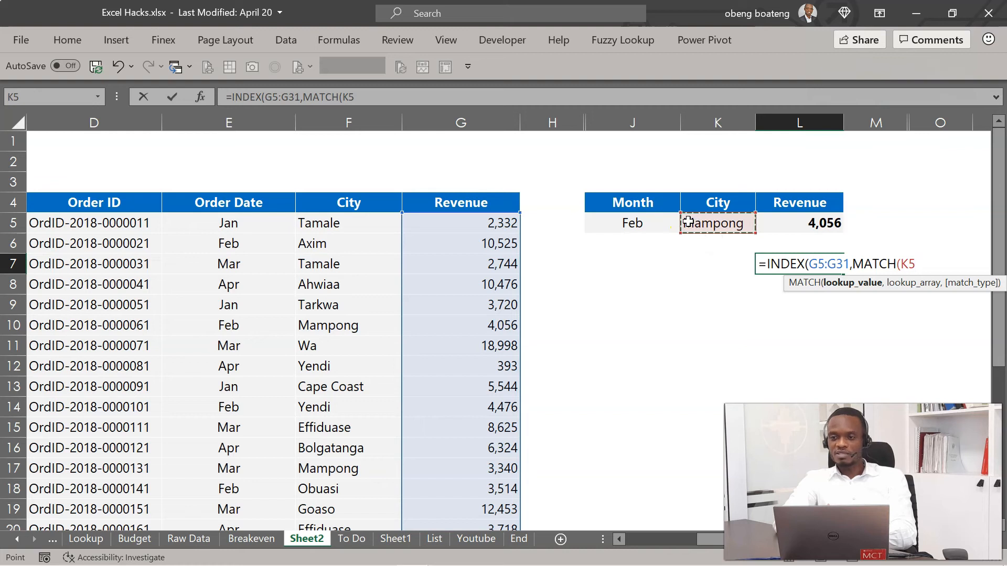
{"action": "type", "text": "&"}
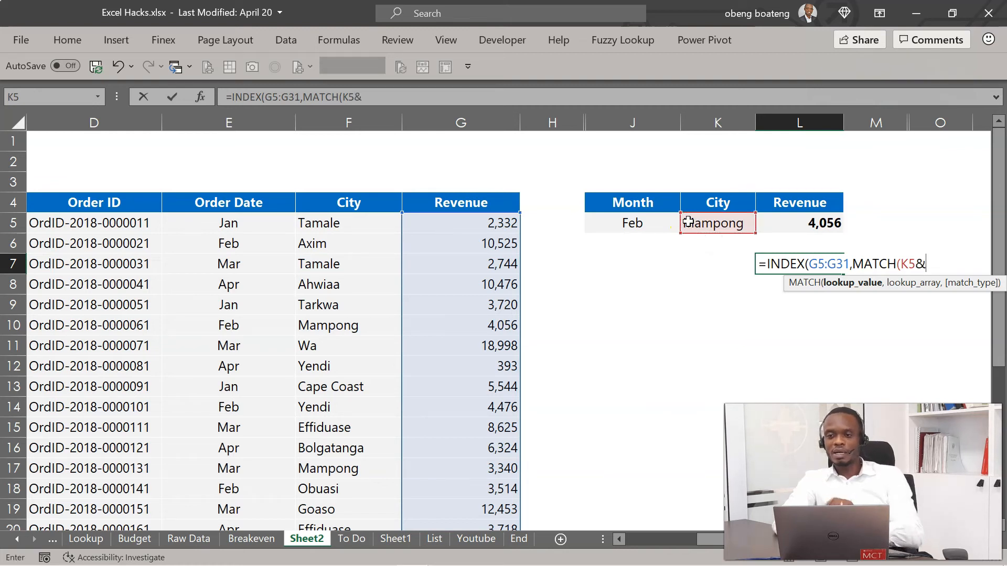
{"action": "left_click", "coordinate": [646, 223]}
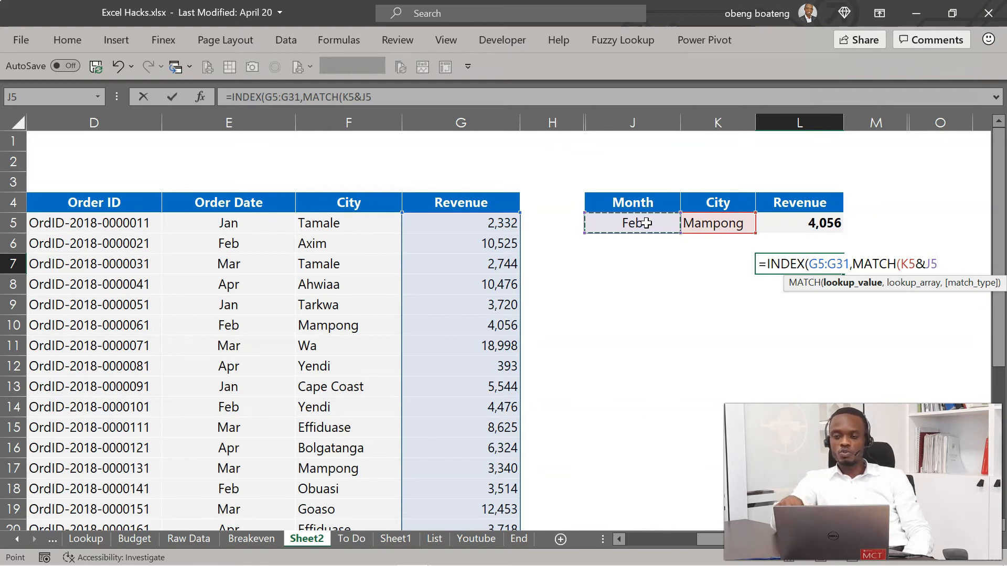
{"action": "left_click", "coordinate": [851, 284]}
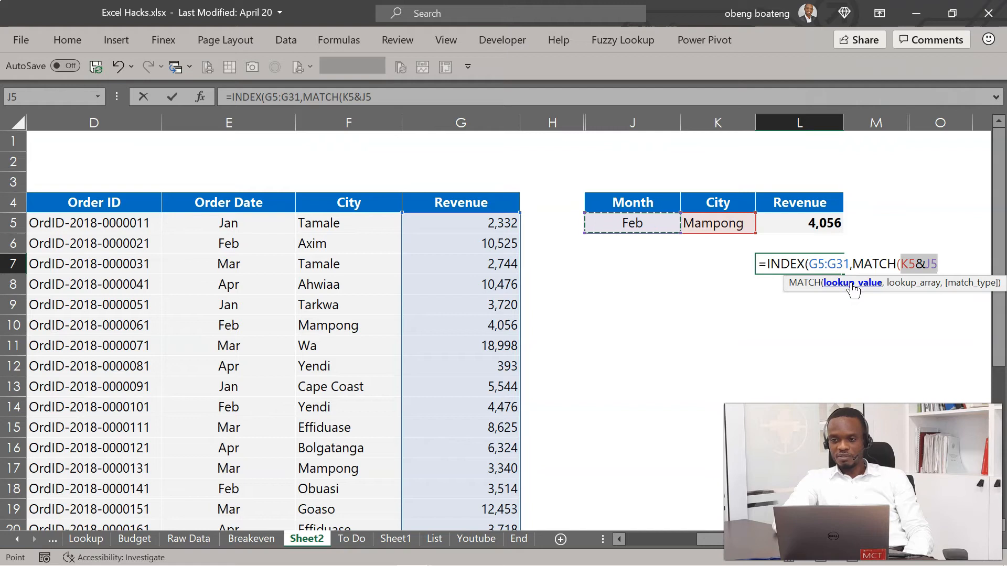
{"action": "left_click", "coordinate": [941, 263]}
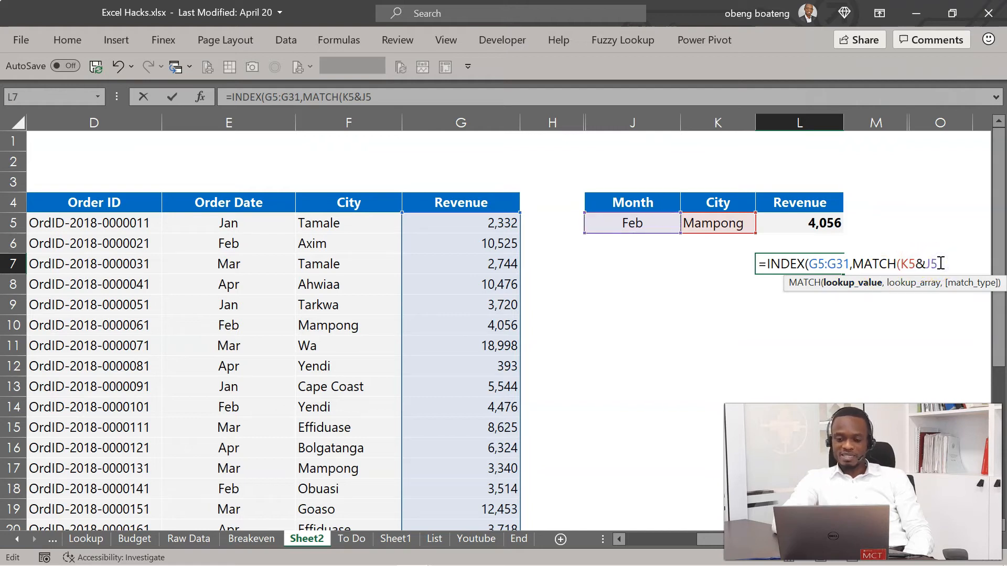
{"action": "type", "text": ","}
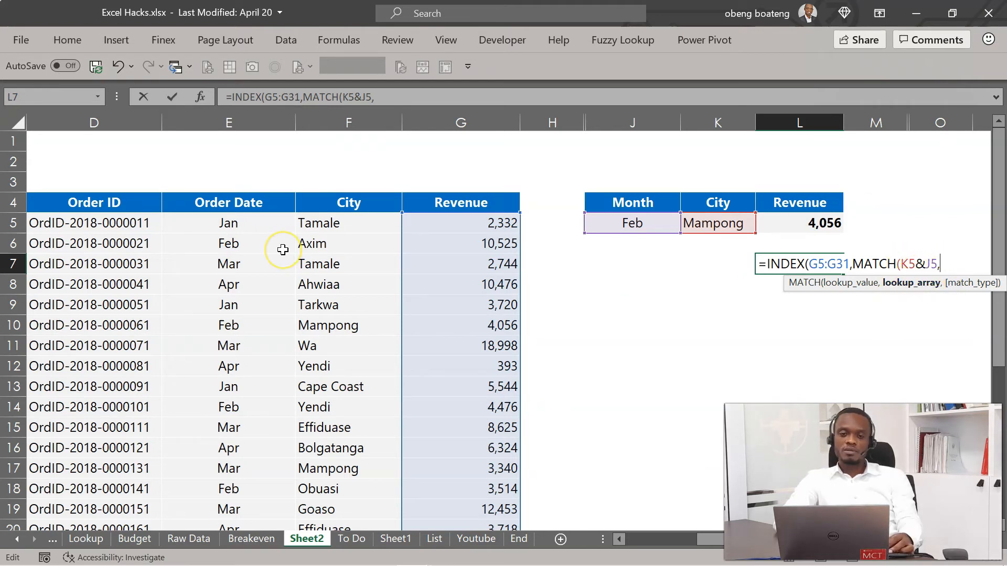
- Set the MATCH lookup array to the joined city and order date ranges, F5:F31&E5:E31
{"action": "left_click", "coordinate": [334, 222]}
{"action": "key", "text": "ctrl+shift+Down"}
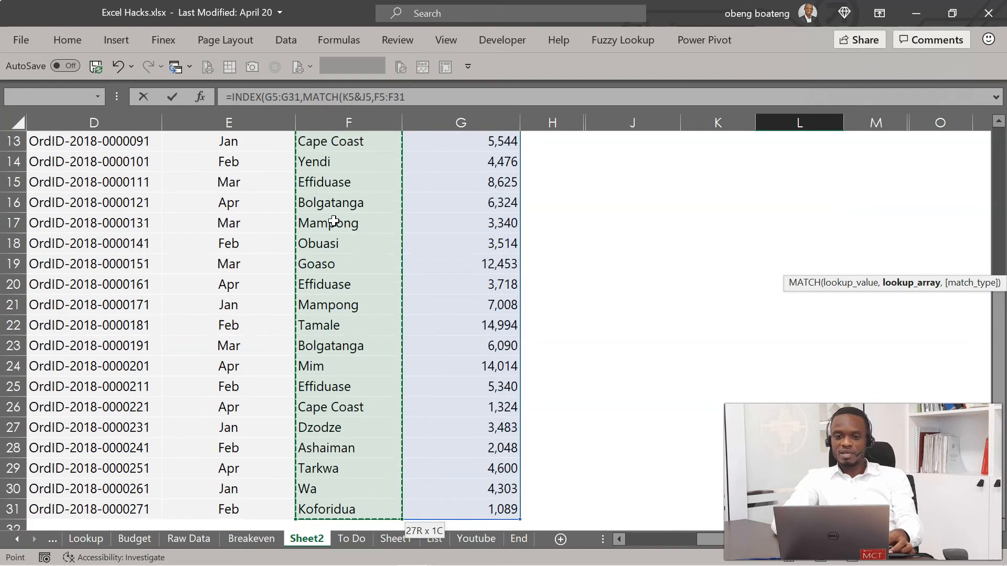
{"action": "scroll", "coordinate": [334, 221], "scroll_direction": "up", "scroll_amount": 4}
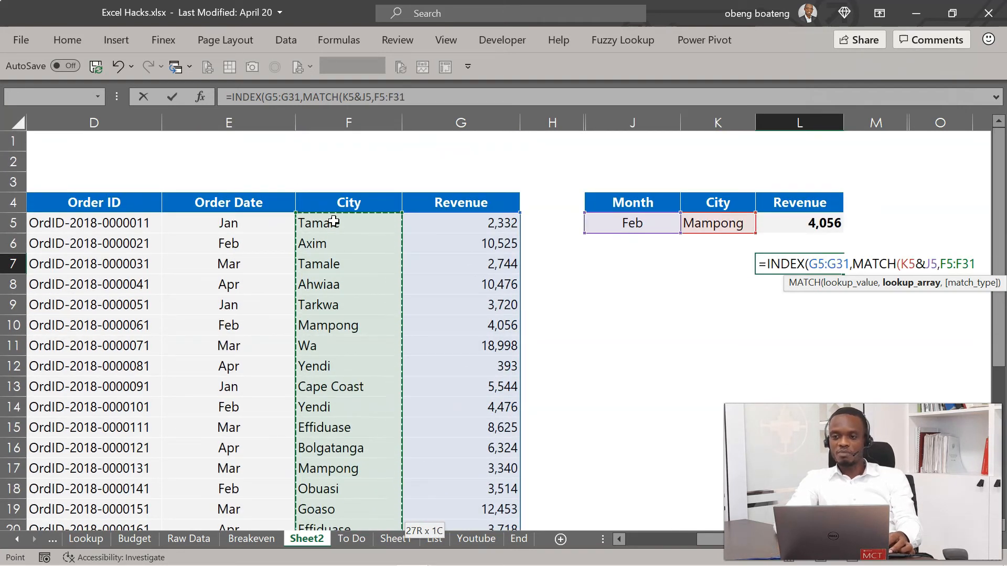
{"action": "type", "text": "&"}
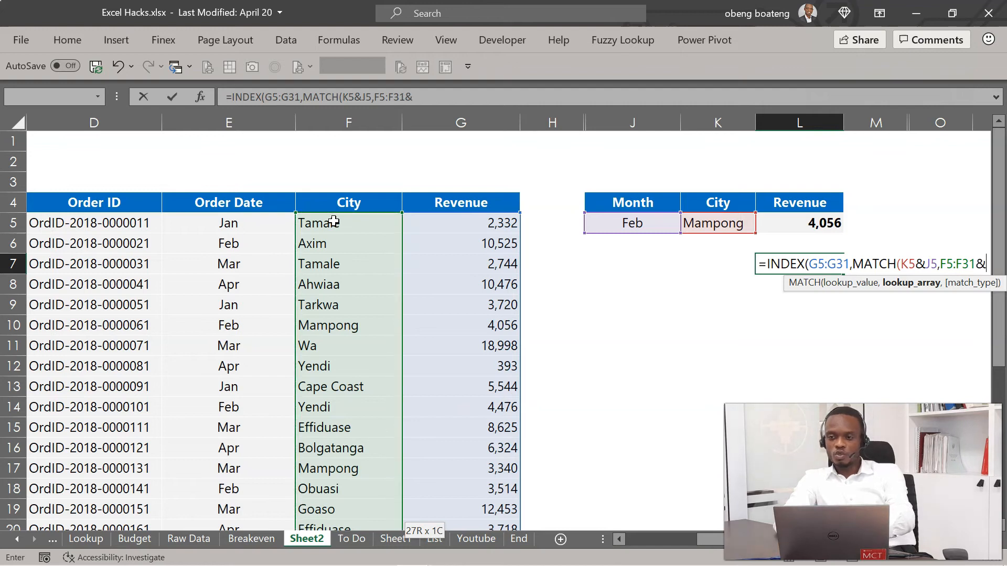
{"action": "left_click", "coordinate": [255, 224]}
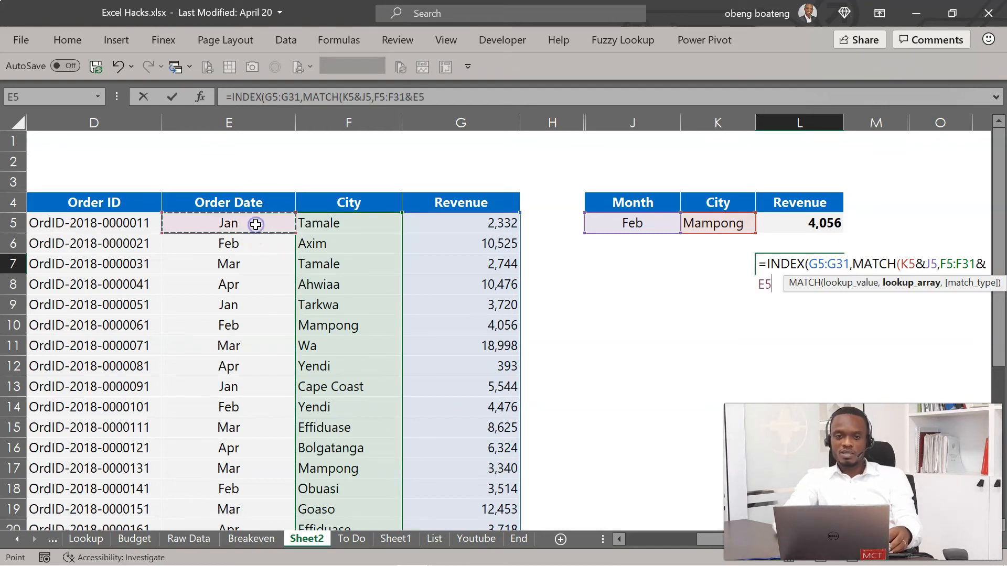
{"action": "key", "text": "ctrl+shift+Down"}
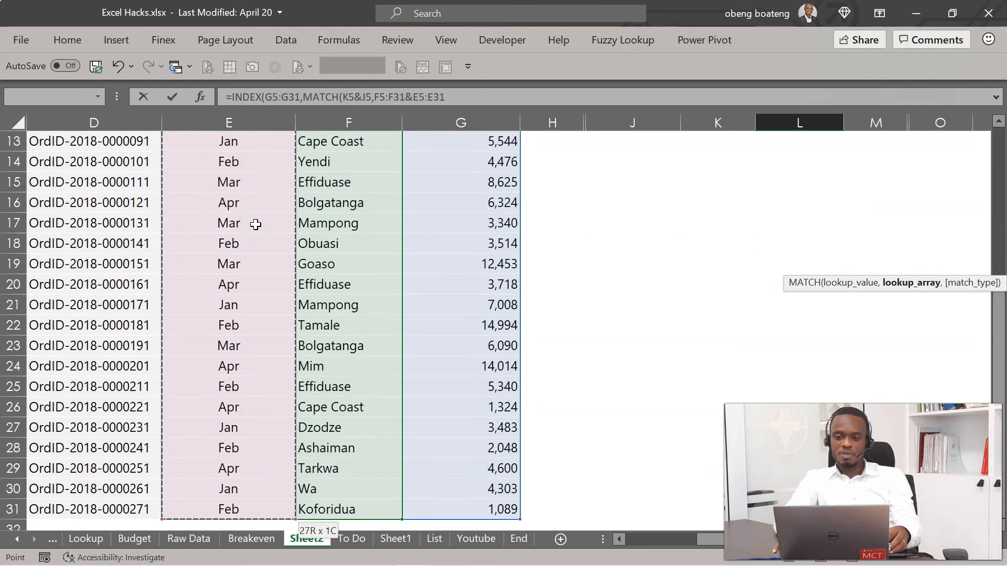
{"action": "scroll", "coordinate": [256, 224], "scroll_direction": "up", "scroll_amount": 4}
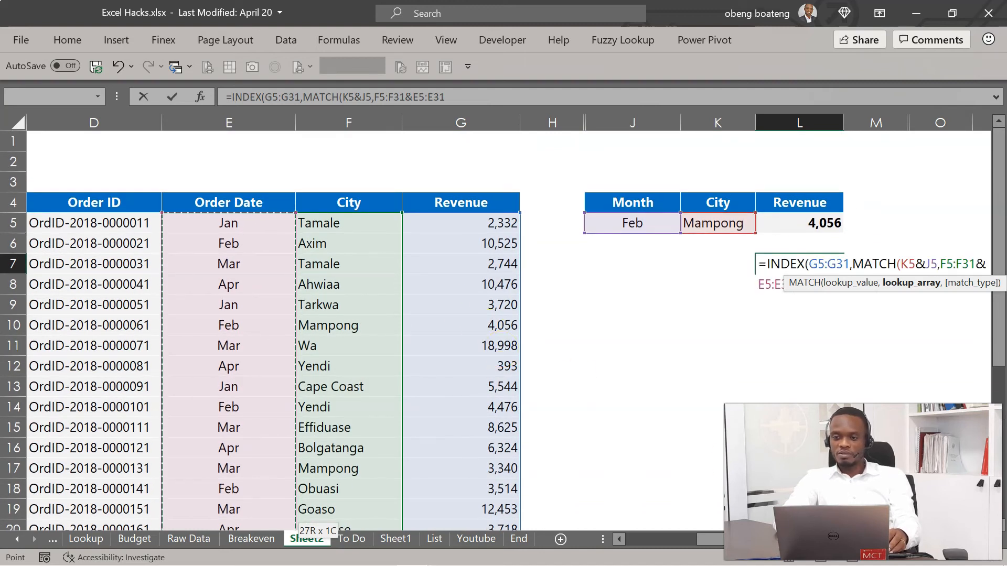
{"action": "scroll", "coordinate": [693, 342], "scroll_direction": "right", "scroll_amount": 3}
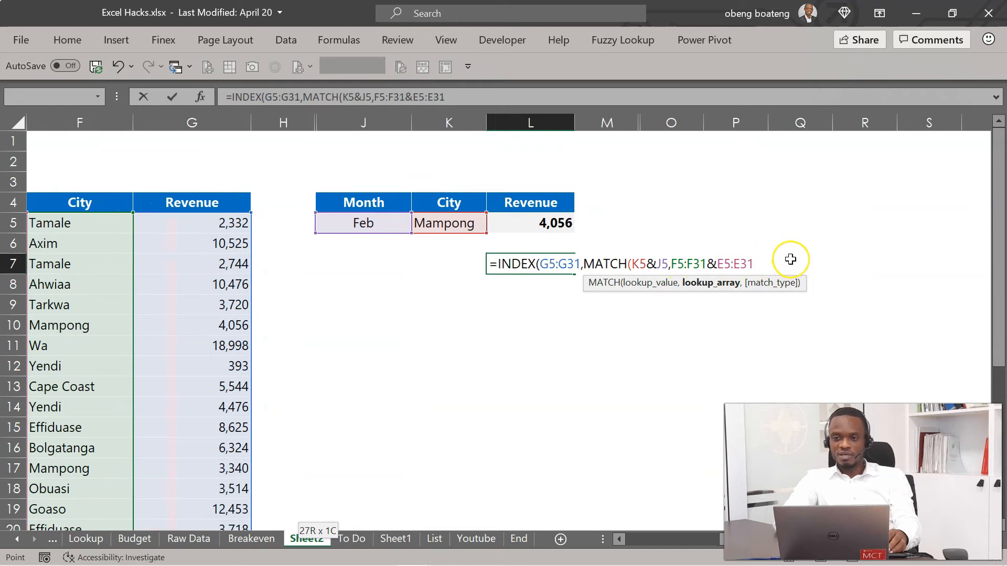
- Set the MATCH type to exact match (0), close both functions, and enter the INDEX and MATCH formula in L7
{"action": "type", "text": ","}
{"action": "key", "text": "Down"}
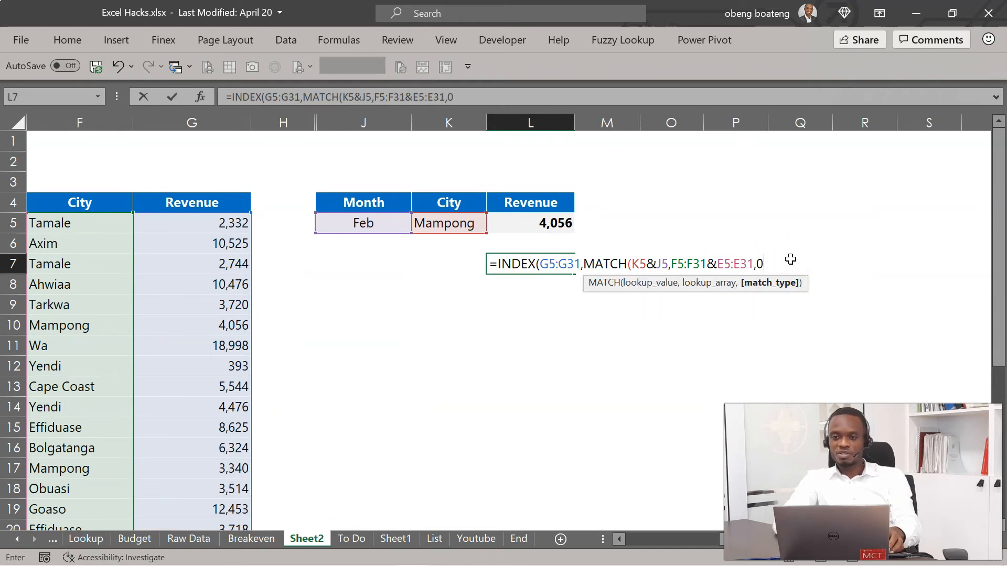
{"action": "type", "text": "))"}
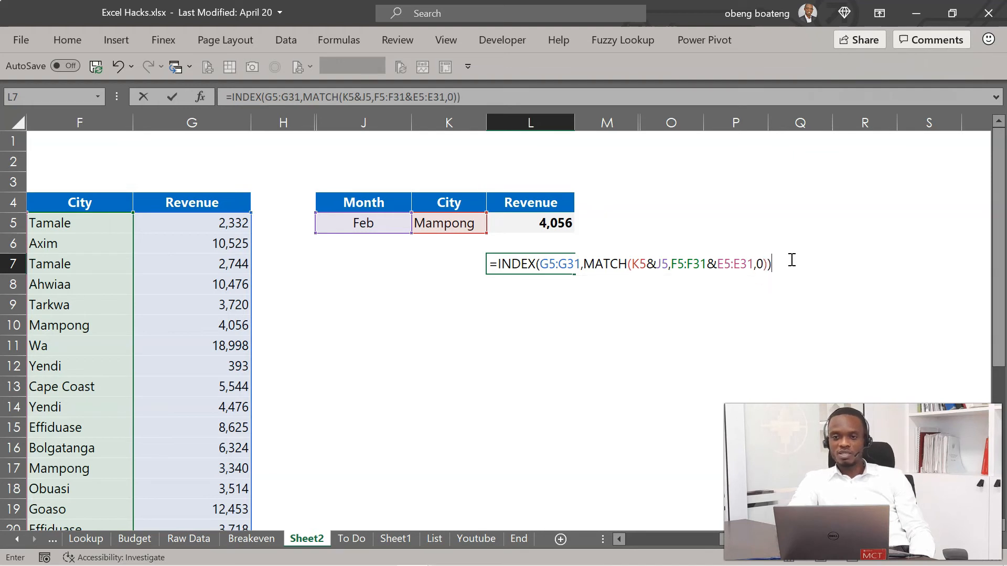
{"action": "key", "text": "ctrl+Return"}
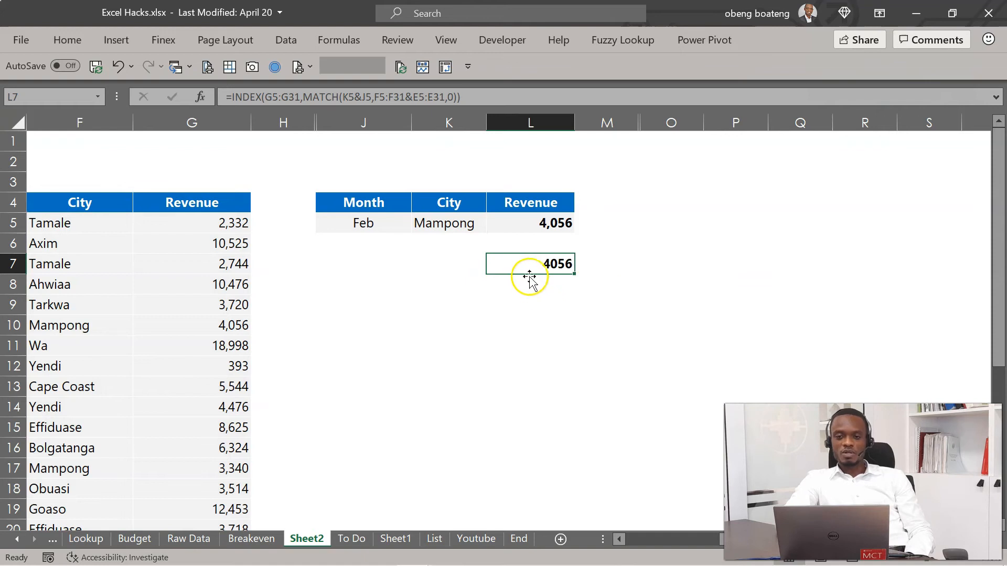
- Compare the SUMPRODUCT formula in L5 with the INDEX and MATCH formula in L7
{"action": "left_click", "coordinate": [537, 225]}
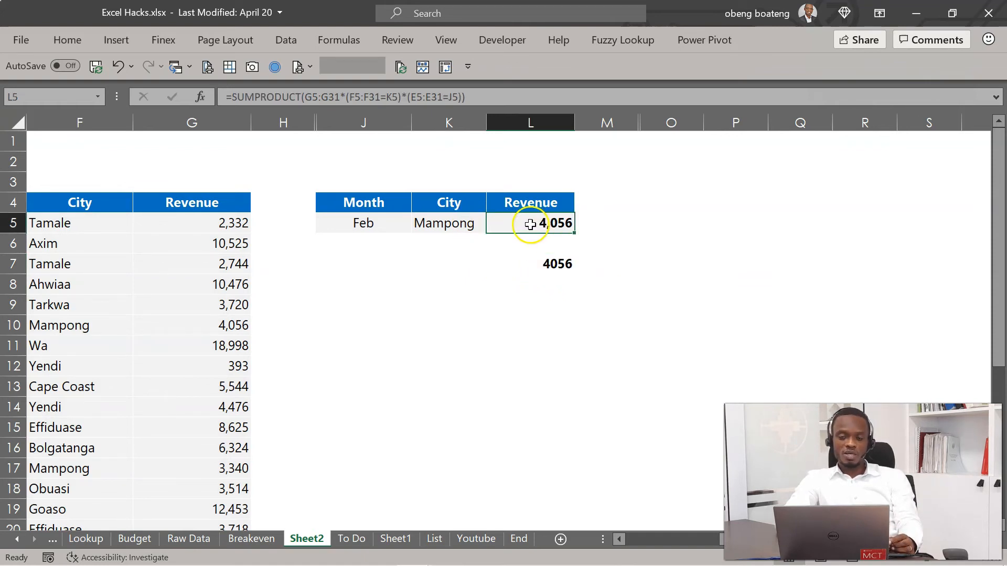
{"action": "left_click", "coordinate": [530, 264]}
{"action": "left_click", "coordinate": [530, 301]}
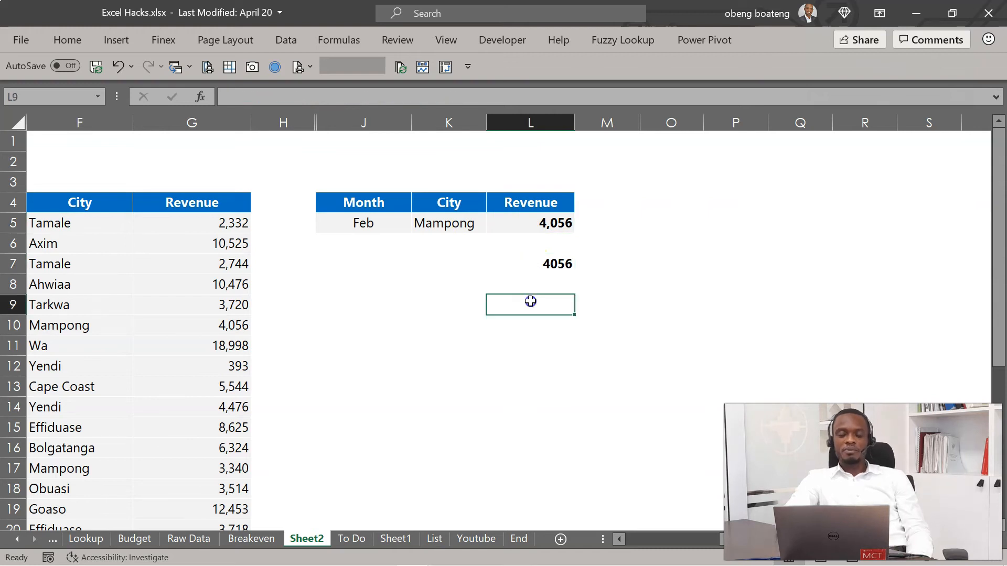
- Examine the revenue cells of every Mampong order in the order table by selecting G10, G17 and G21 together
{"action": "key", "text": "Left"}
{"action": "key", "text": "Left"}
{"action": "key", "text": "Left"}
{"action": "key", "text": "Left"}
{"action": "key", "text": "Left"}
{"action": "key", "text": "Left"}
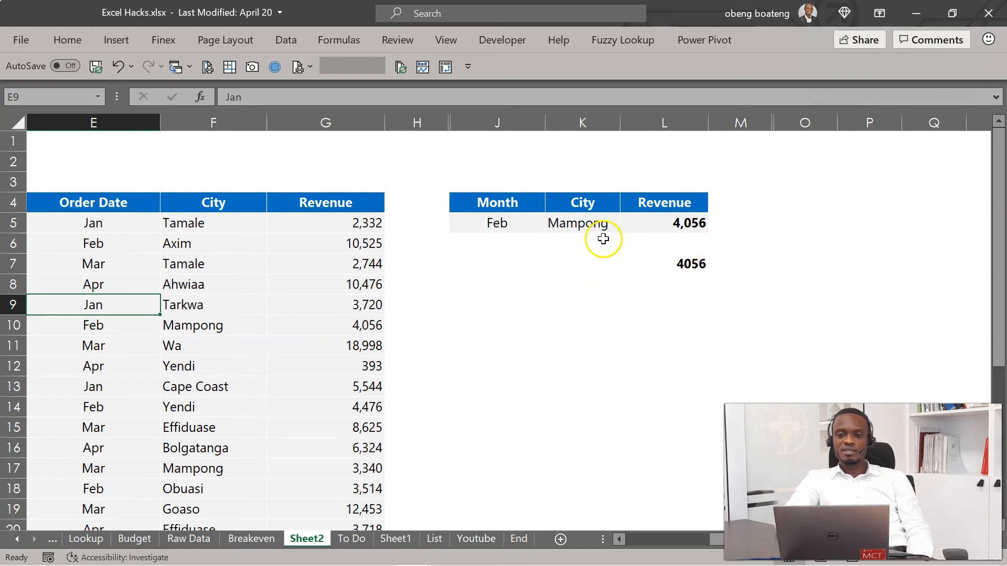
{"action": "left_click", "coordinate": [352, 334]}
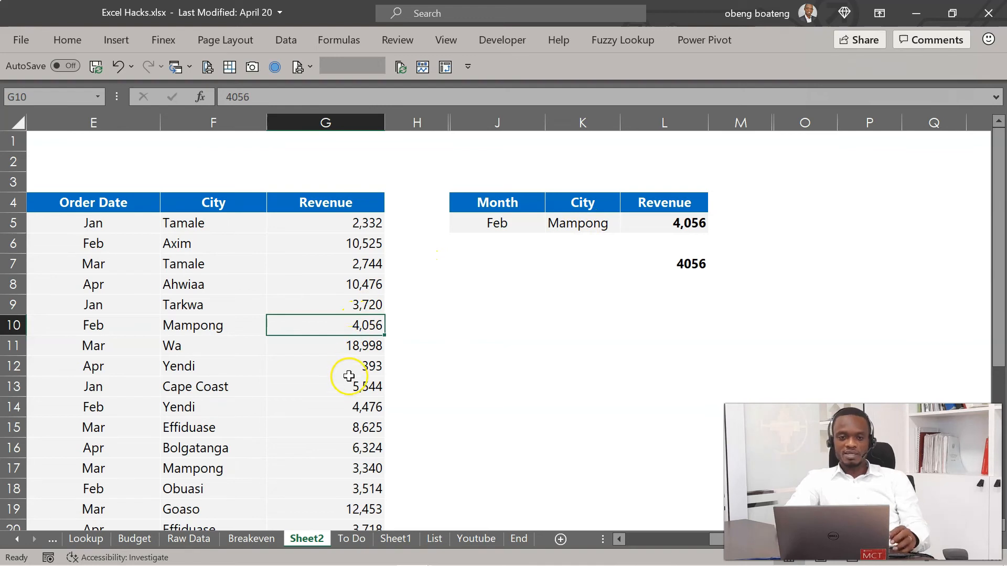
{"action": "left_click", "coordinate": [367, 467], "text": "ctrl"}
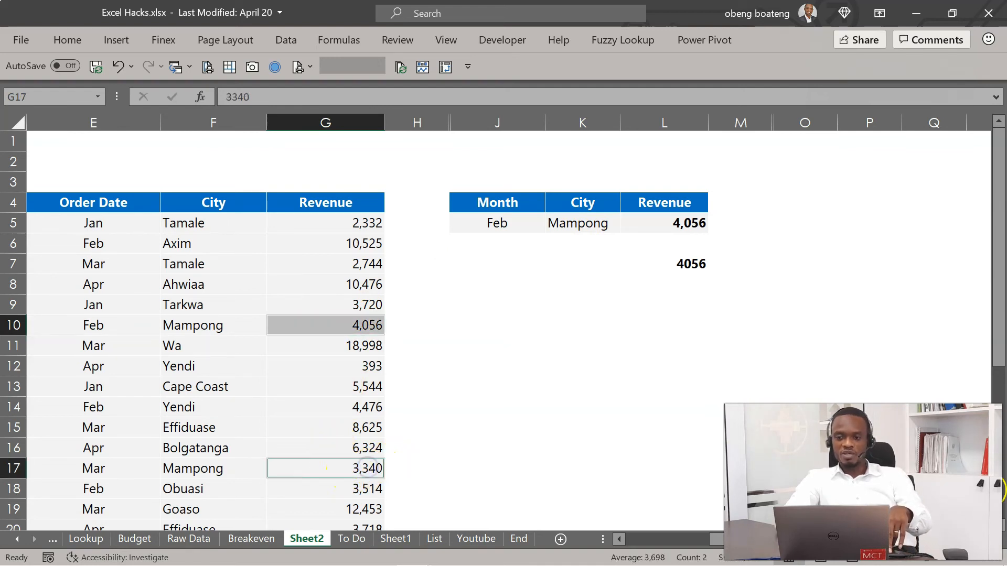
{"action": "scroll", "coordinate": [1003, 529], "scroll_direction": "down", "scroll_amount": 2}
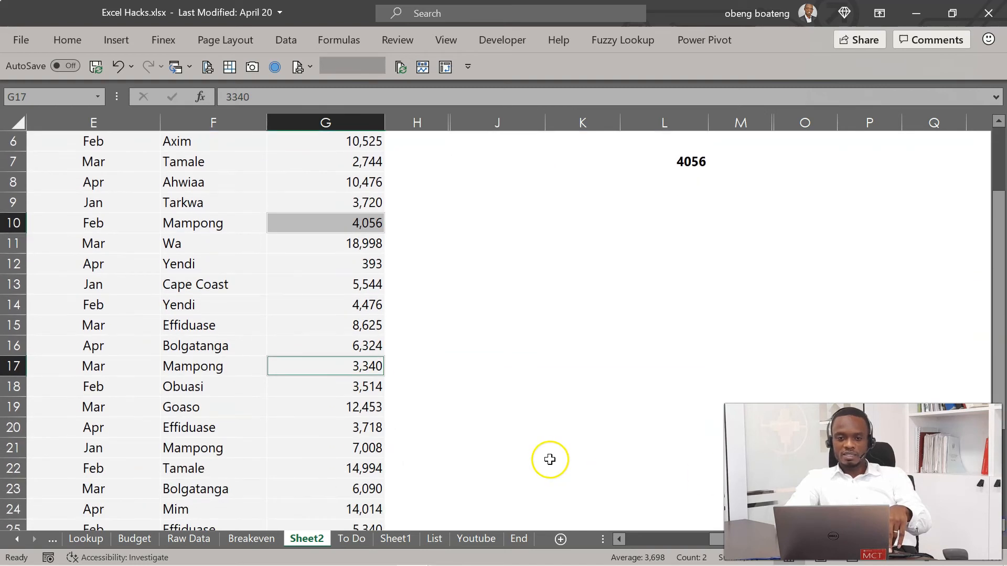
{"action": "left_click", "coordinate": [375, 449], "text": "ctrl"}
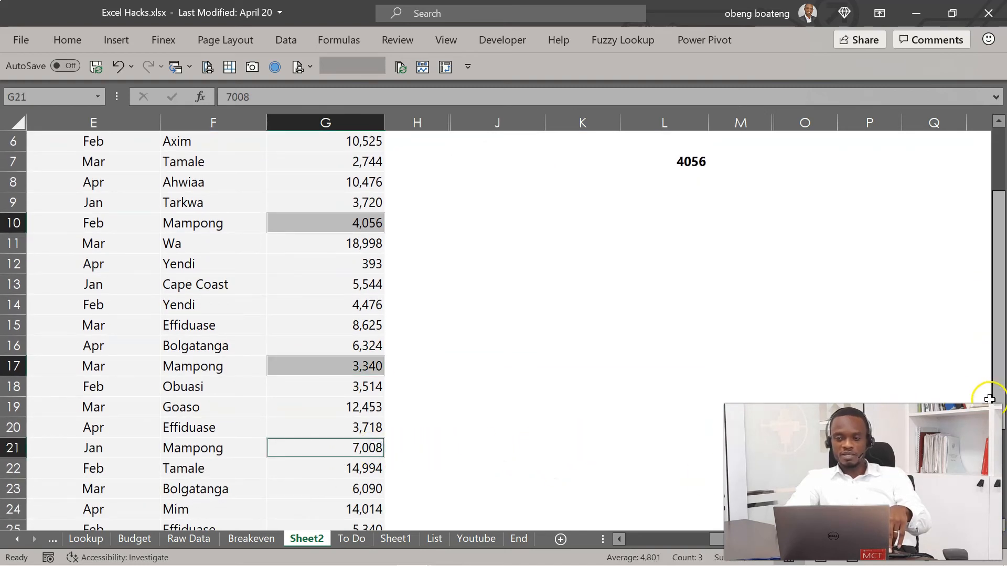
{"action": "scroll", "coordinate": [997, 404], "scroll_direction": "up", "scroll_amount": 2}
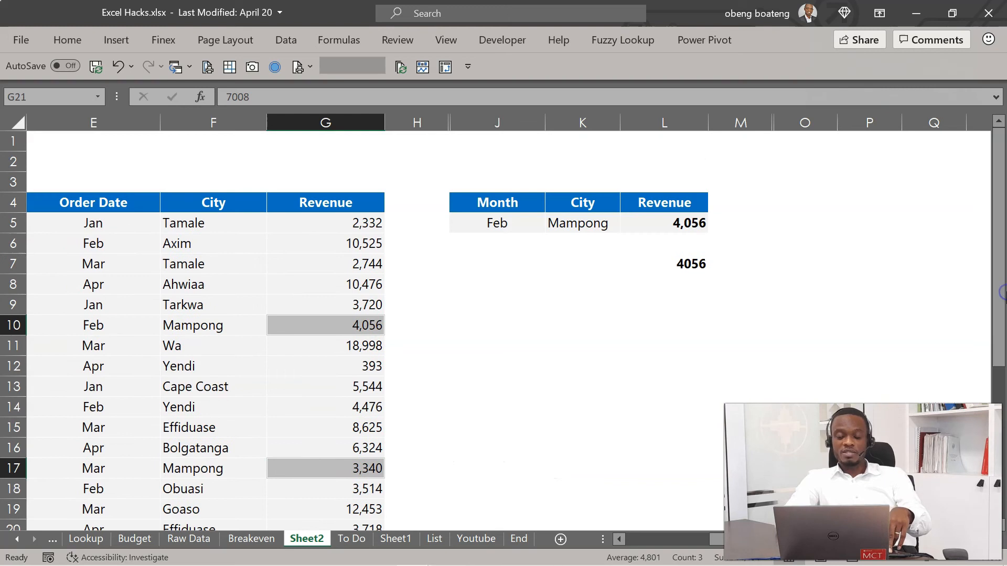
- Begin a FILTER formula in cell K10 with the revenue range G5:G31 as its array
{"action": "left_click", "coordinate": [590, 332]}
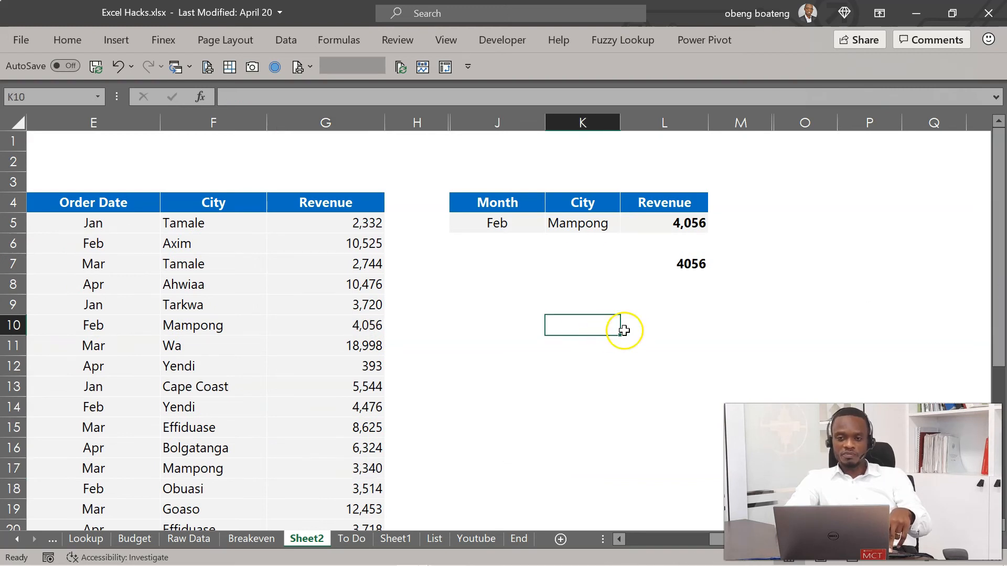
{"action": "type", "text": "=fil"}
{"action": "key", "text": "Tab"}
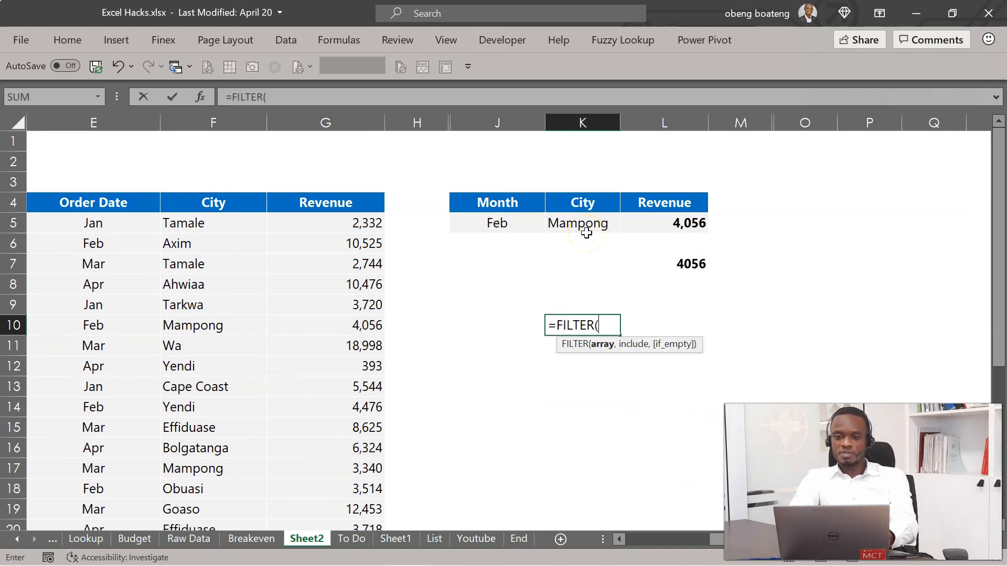
{"action": "left_click", "coordinate": [344, 222]}
{"action": "key", "text": "ctrl+shift+Down"}
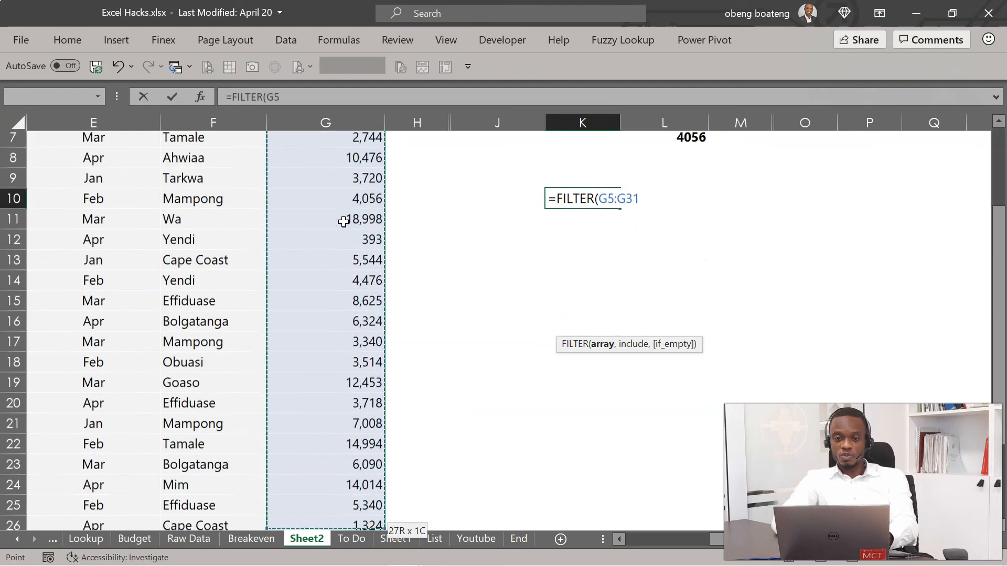
{"action": "scroll", "coordinate": [343, 223], "scroll_direction": "up", "scroll_amount": 4}
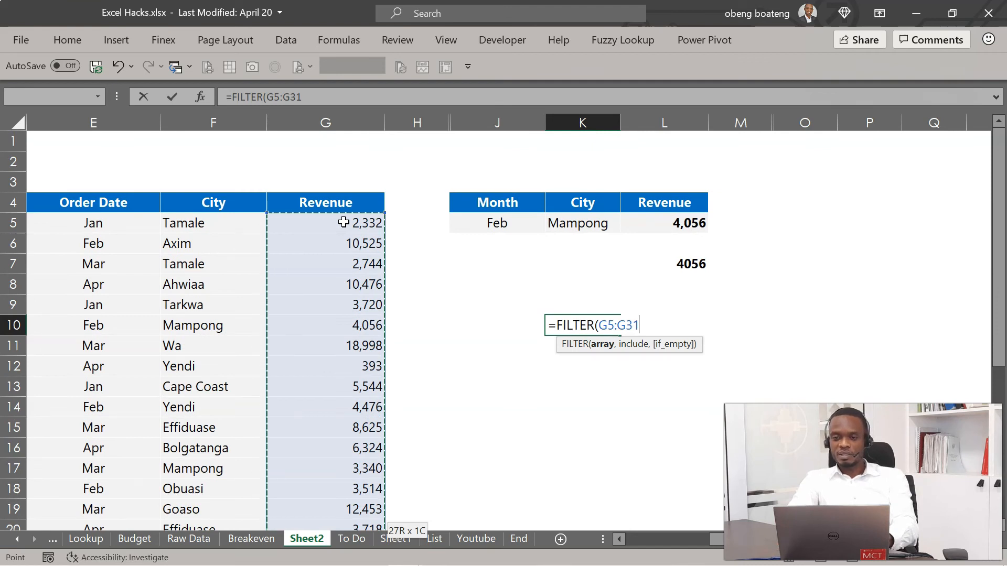
- Set the FILTER include condition to the city range matching the lookup city, F5:F31=K5, and enter the formula
{"action": "type", "text": ","}
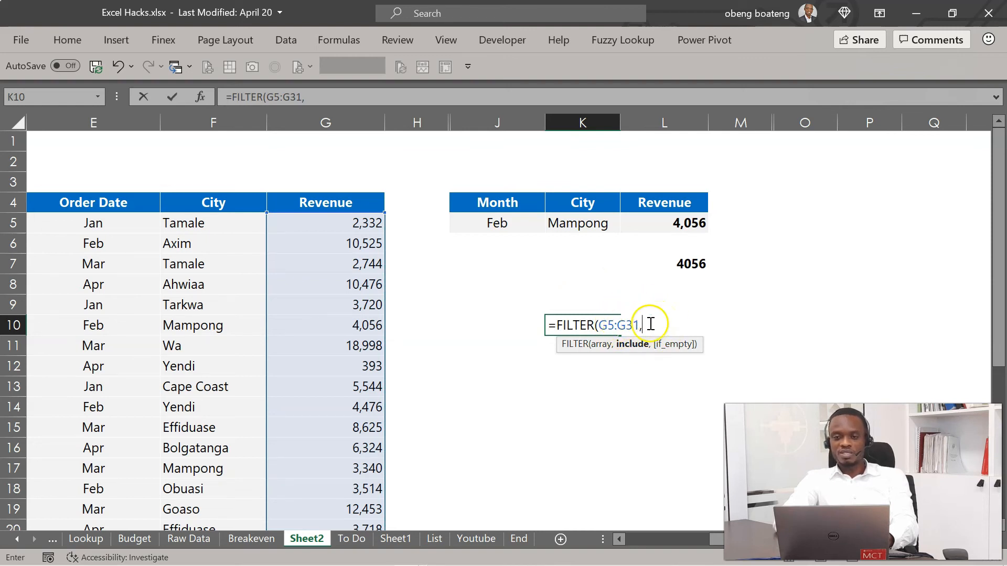
{"action": "left_click", "coordinate": [215, 225]}
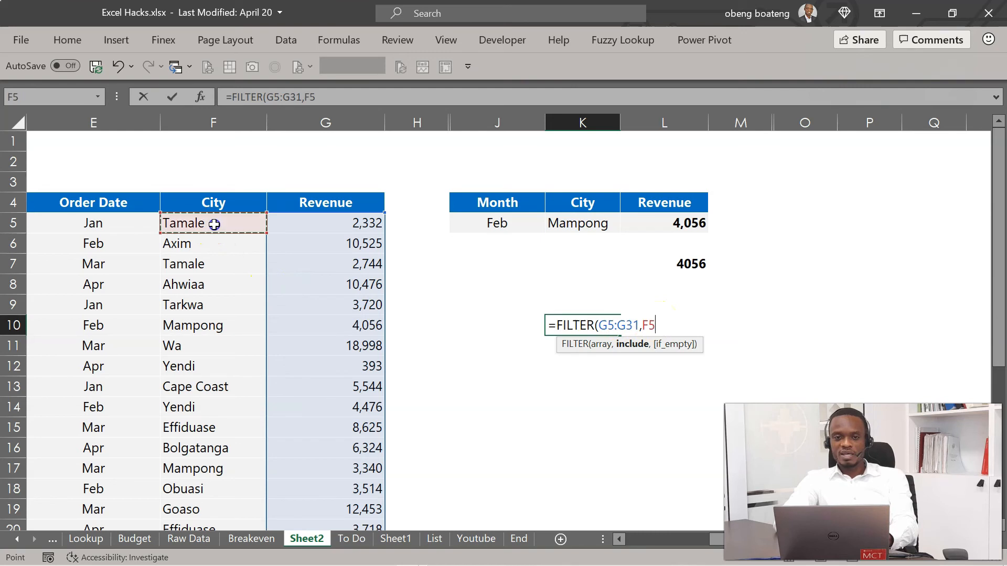
{"action": "key", "text": "ctrl+shift+Down"}
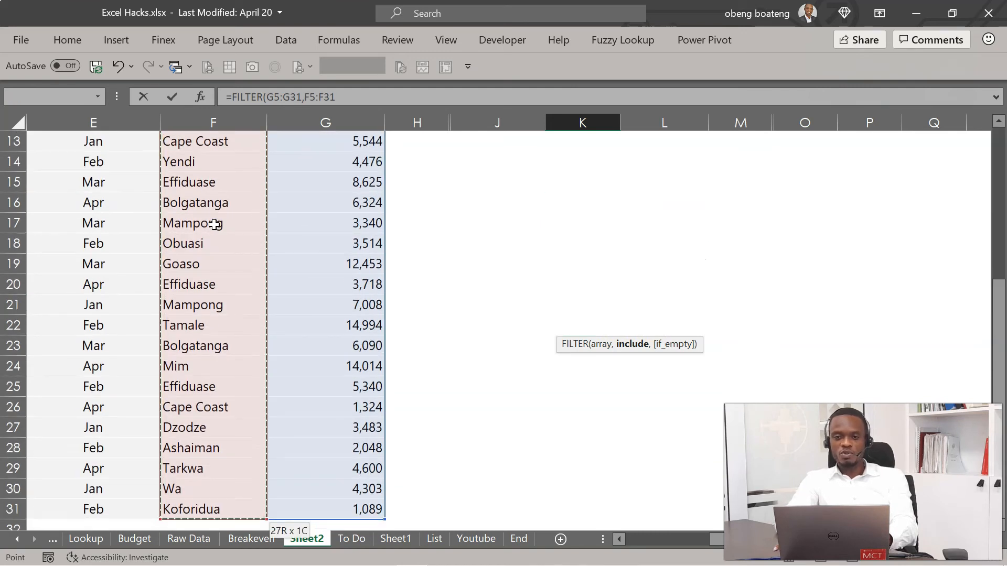
{"action": "scroll", "coordinate": [214, 225], "scroll_direction": "up", "scroll_amount": 4}
{"action": "type", "text": "="}
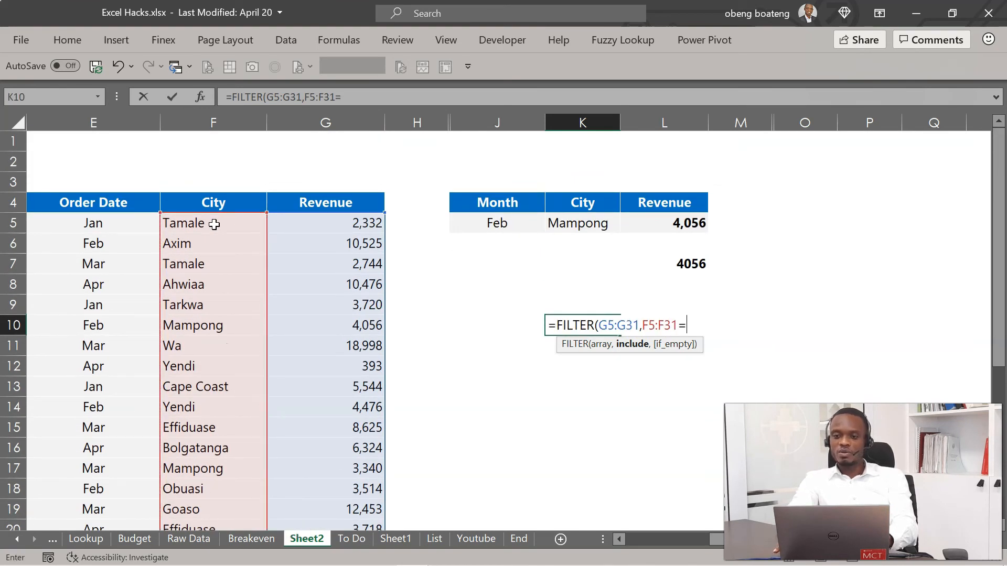
{"action": "left_click", "coordinate": [561, 229]}
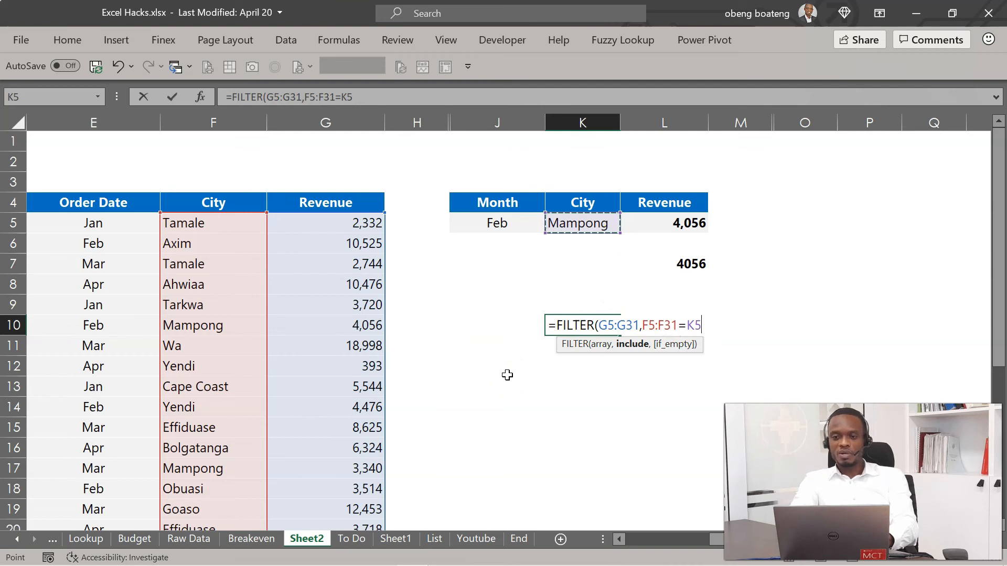
{"action": "type", "text": ")"}
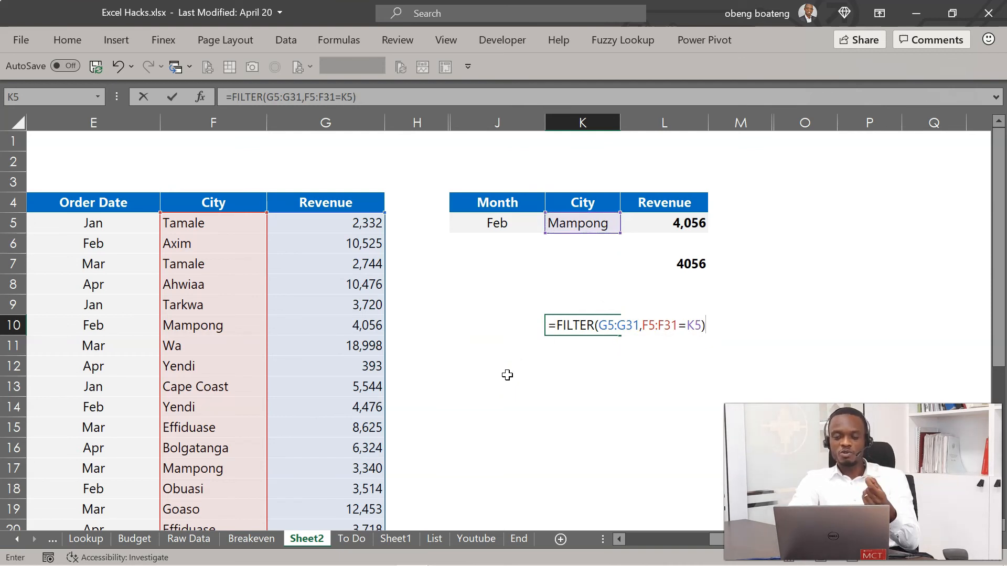
{"action": "key", "text": "Return"}
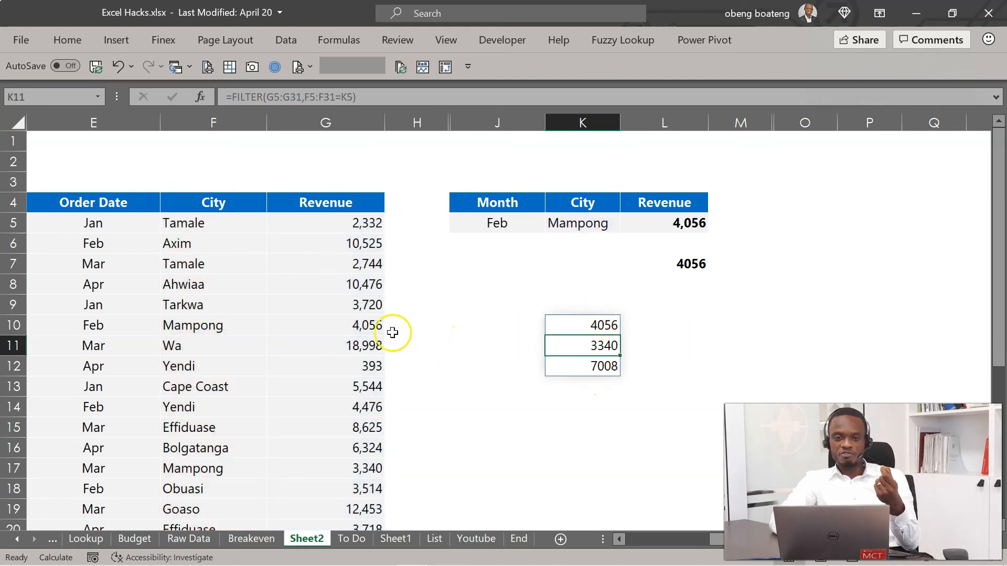
- Check the FILTER output against the Mampong revenue cells G10, G17 and G21 in the order table
{"action": "left_click", "coordinate": [361, 326]}
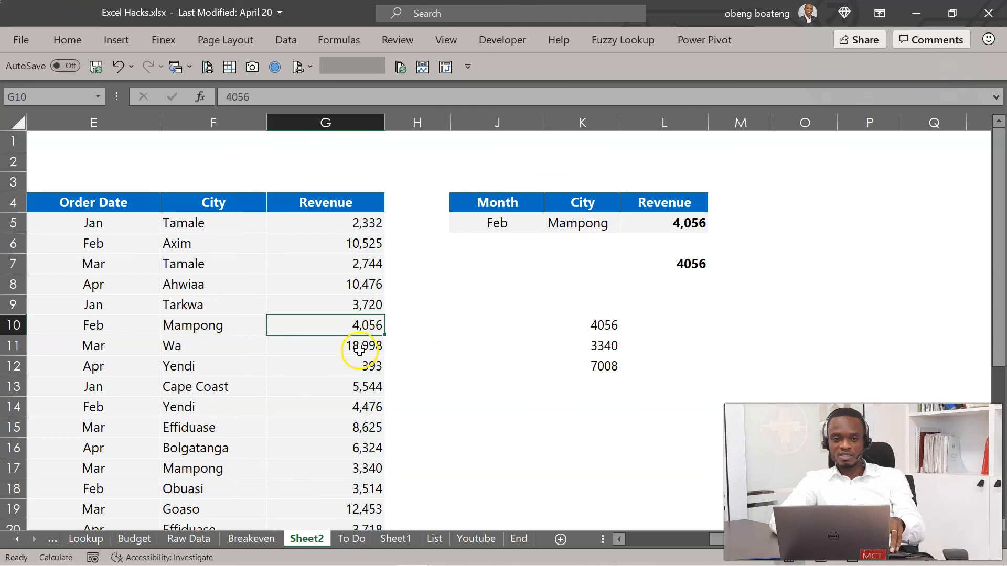
{"action": "left_click", "coordinate": [362, 467], "text": "ctrl"}
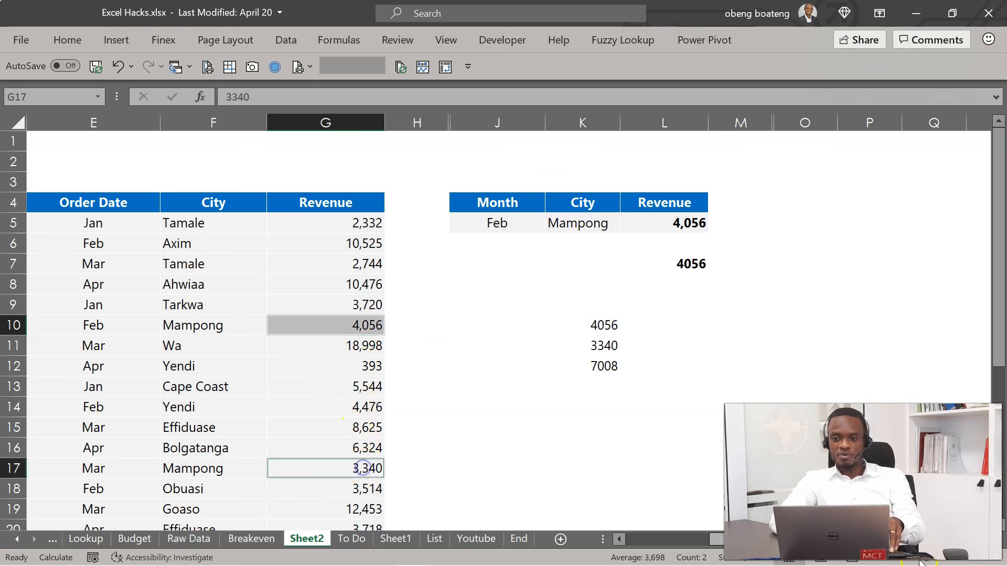
{"action": "scroll", "coordinate": [1003, 524], "scroll_direction": "down", "scroll_amount": 2}
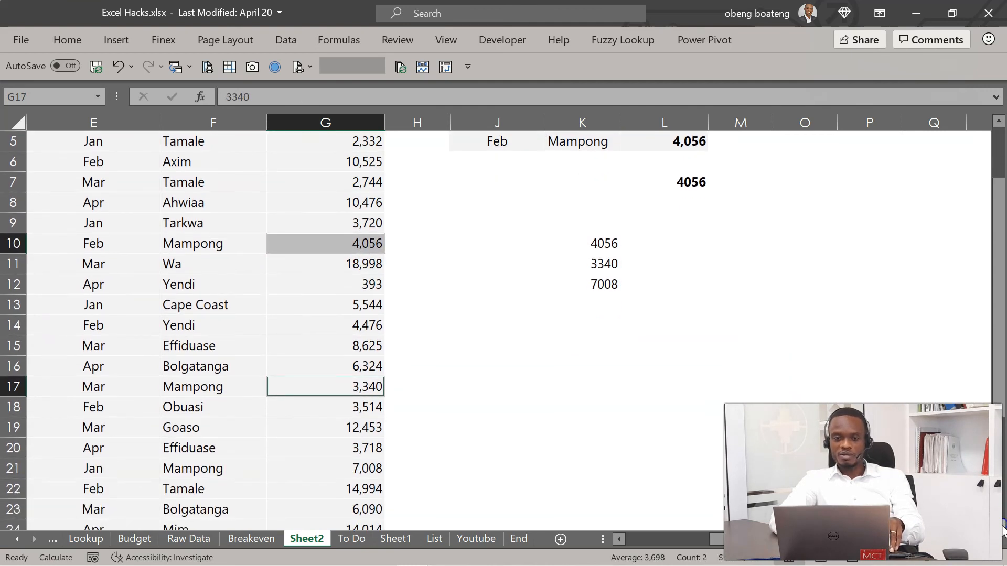
{"action": "left_click", "coordinate": [375, 469], "text": "ctrl"}
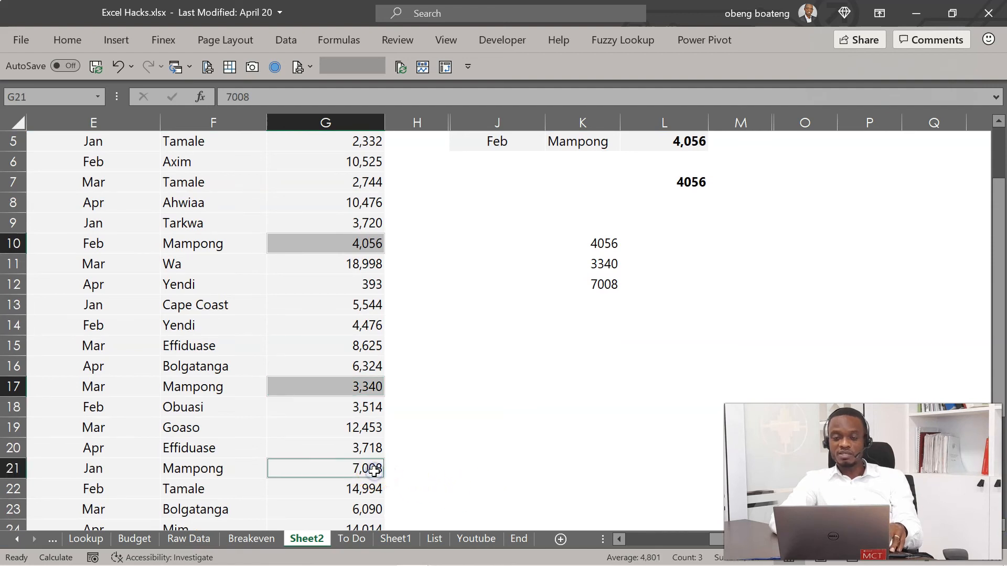
{"action": "scroll", "coordinate": [627, 258], "scroll_direction": "up", "scroll_amount": 2}
{"action": "left_click", "coordinate": [627, 252]}
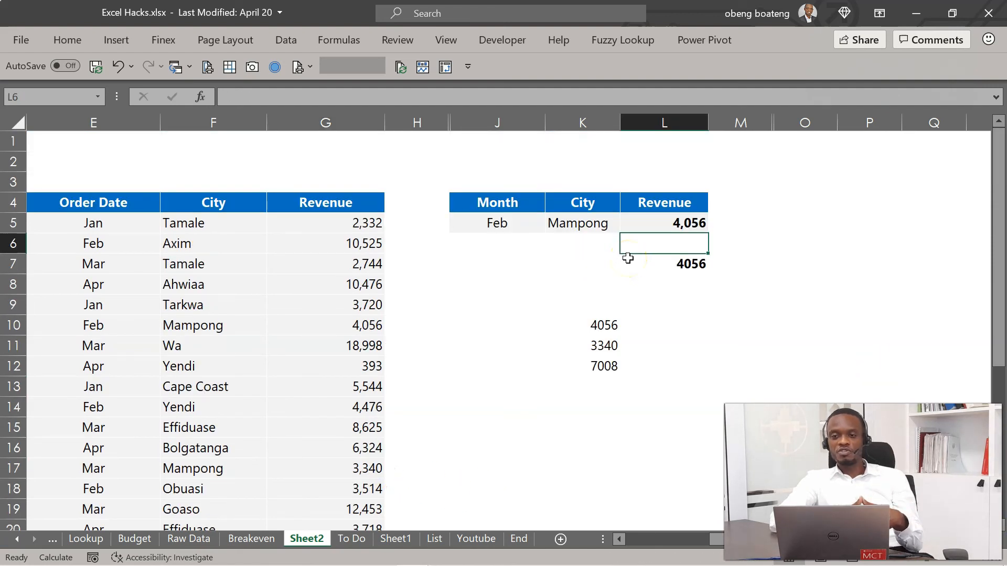